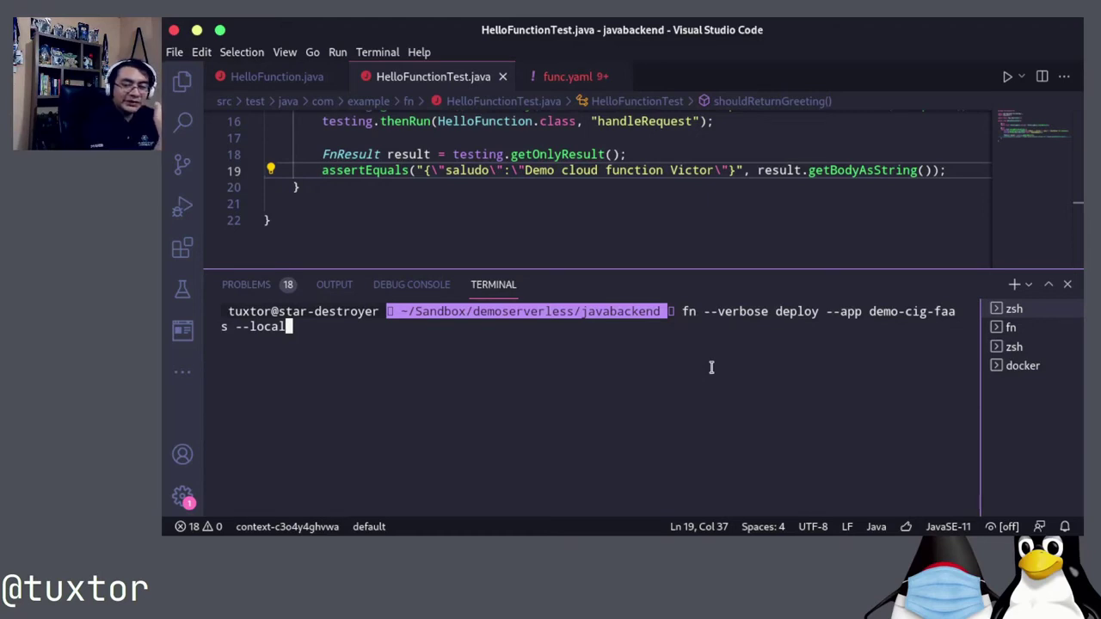
Step: Deploy the function locally to the demo-cig-faas app with verbose output and open func.yaml
key(Return)
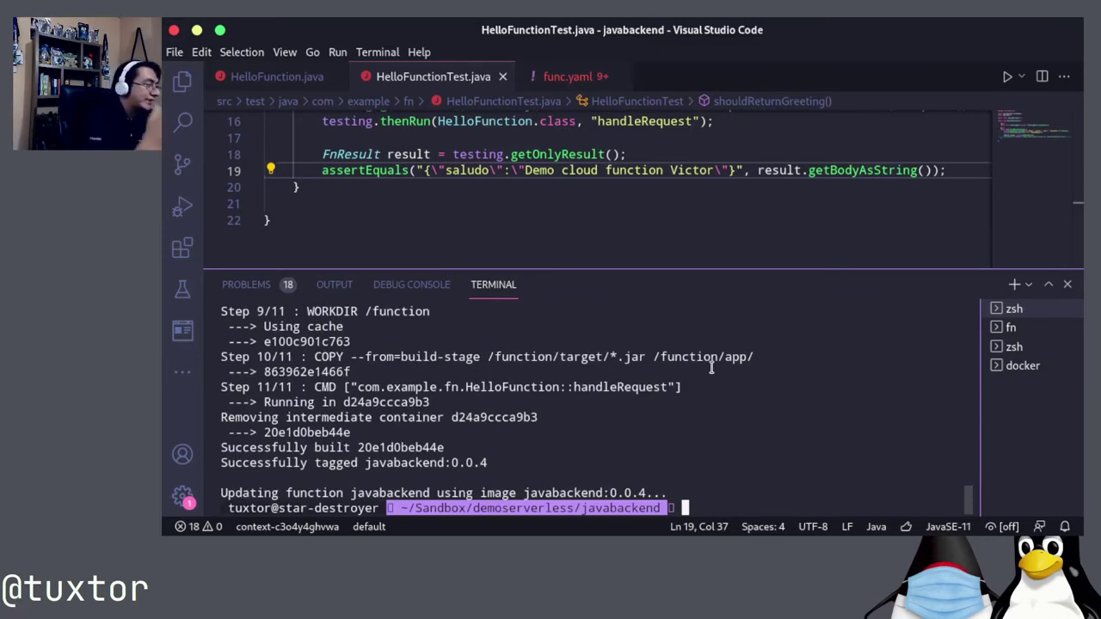
click(582, 86)
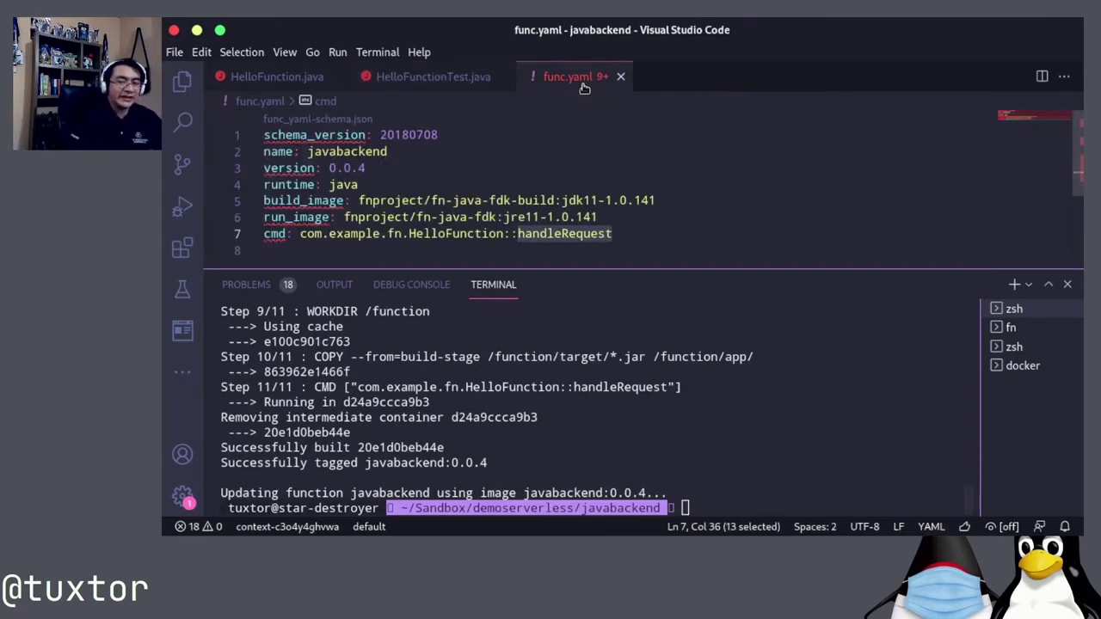
Step: Switch to Firefox, maximize it, close the javabackend-alt Run Function dialog and reload the demo-cig-faas app page
key(alt)
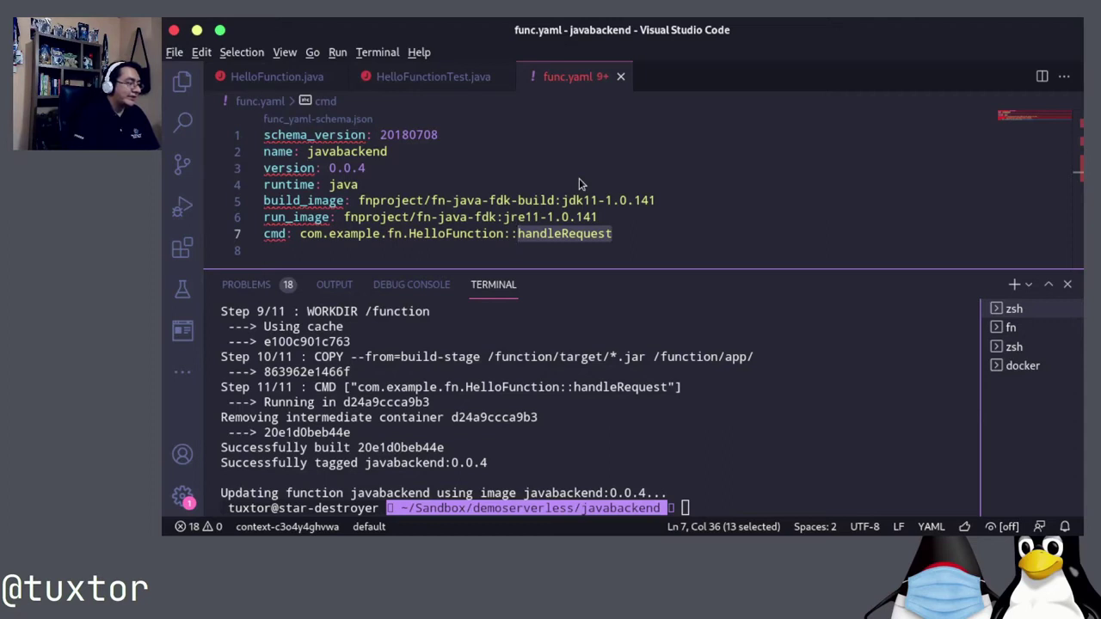
key(alt+Tab)
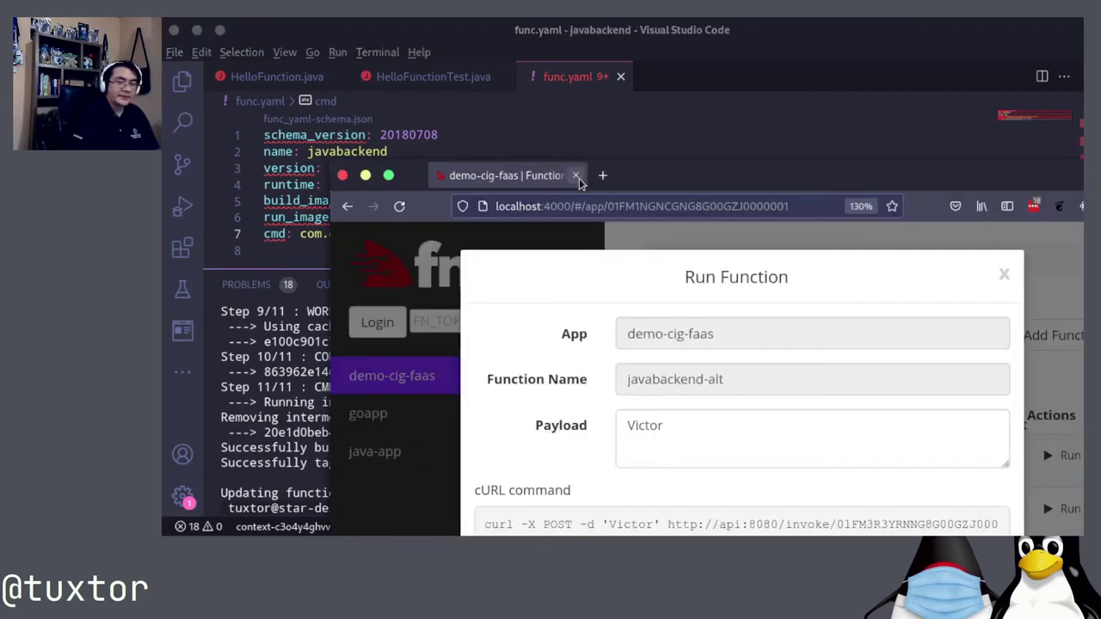
double_click(656, 179)
click(1008, 206)
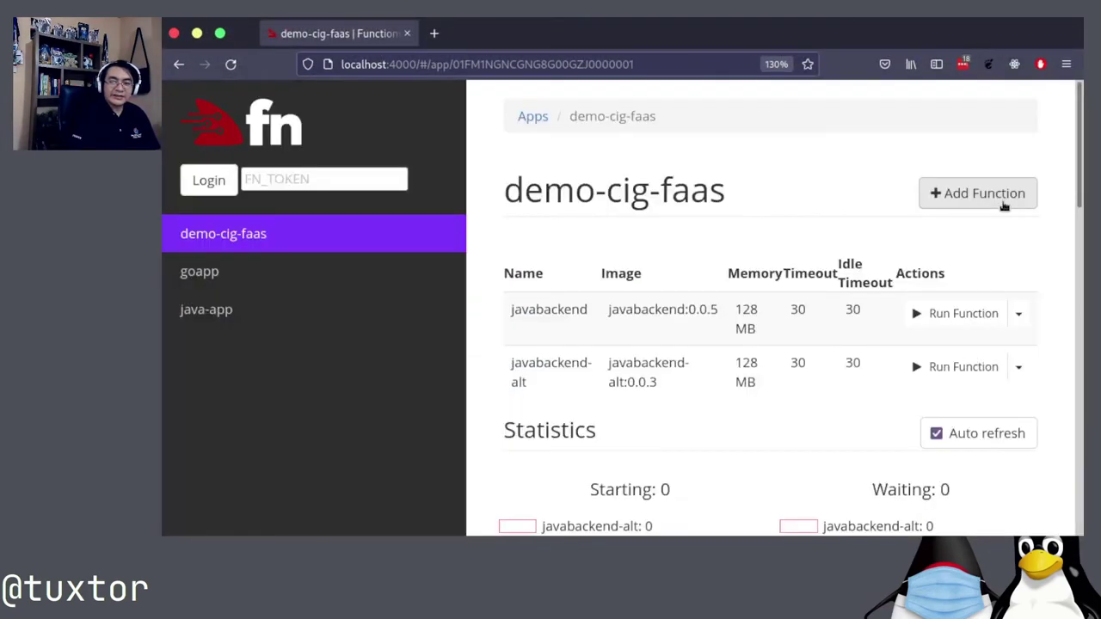
key(F5)
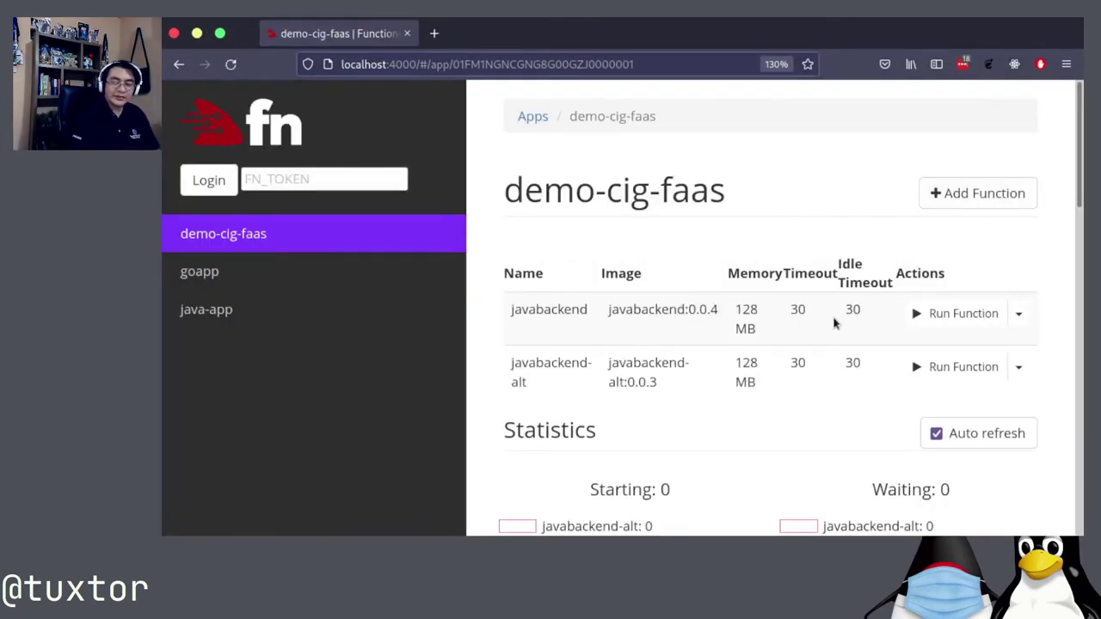
Step: Run the javabackend function with a JSON payload holding "nombre" with a first name and "pais" with "Mexico"
click(922, 318)
click(640, 305)
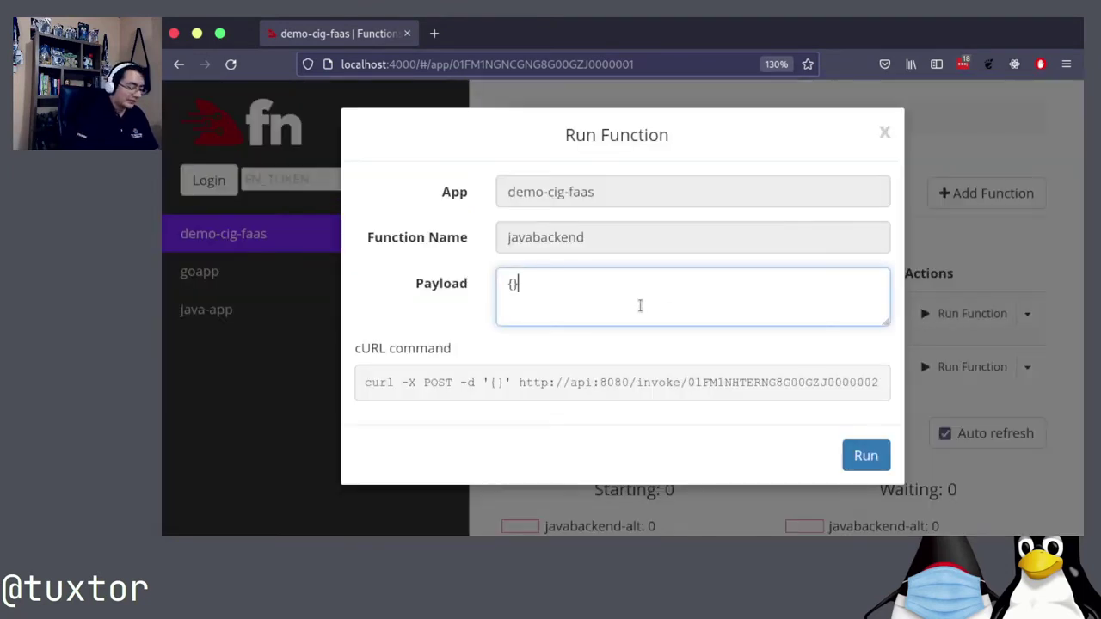
key(Left)
text(")
text(nombre":)
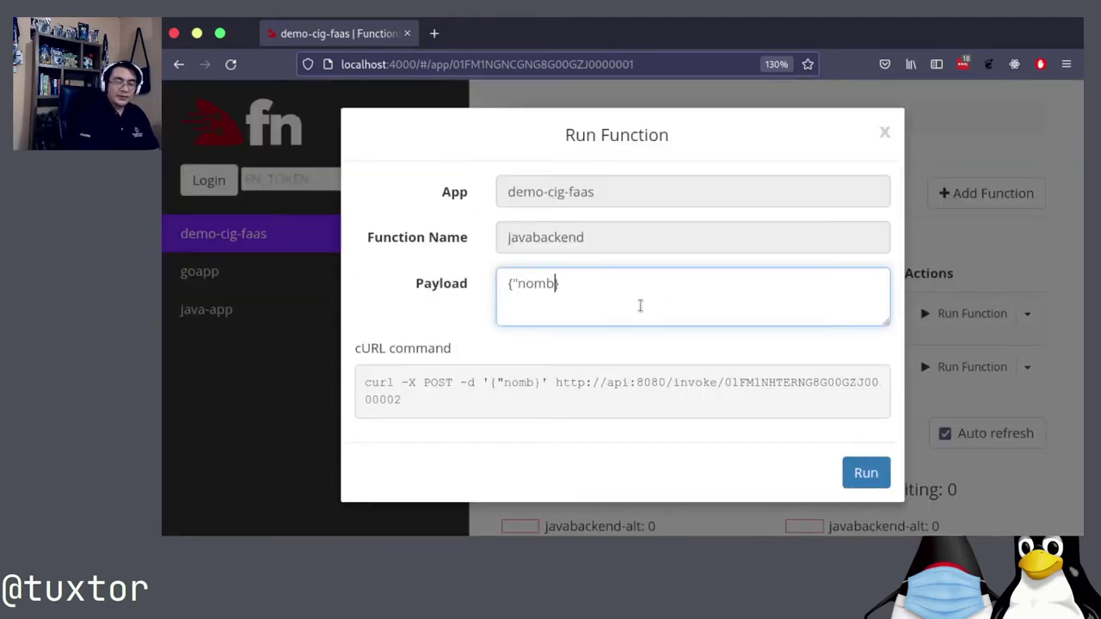
text("Paco,")
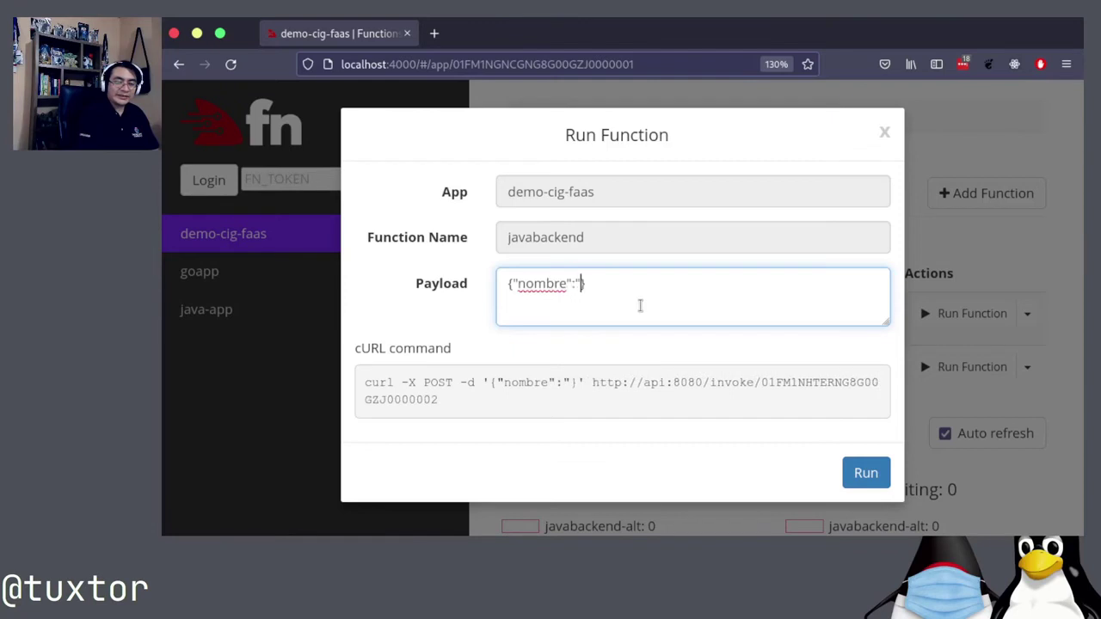
text(pais":"Mexico")
click(860, 465)
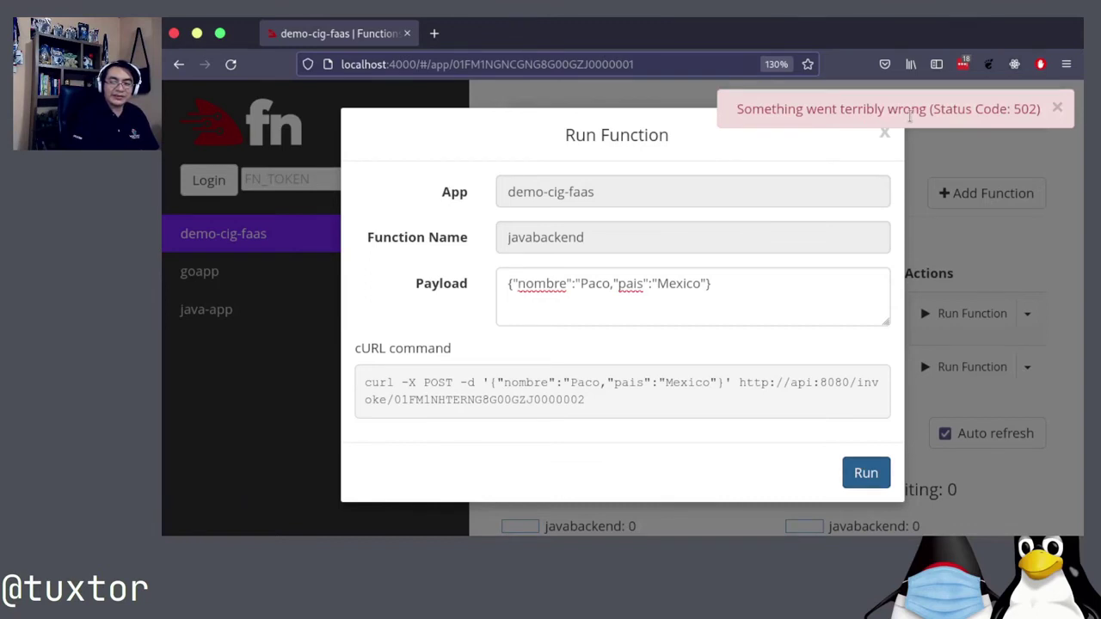
drag(1040, 108, 1015, 105)
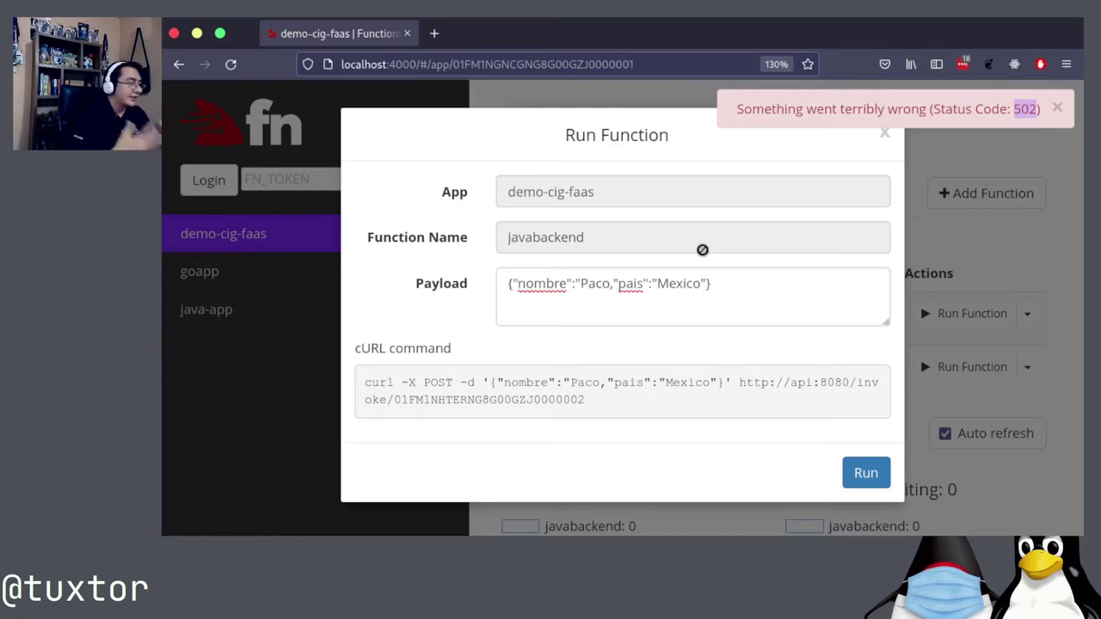
Step: Change the payload's first key to "name" and add the missing closing quote after the first-name value
double_click(551, 280)
text(name)
key(Right)
key(Right)
key(Right)
key(Right)
key(Right)
key(Right)
key(Right)
key(Right)
key(shift+End)
key(shift+Left)
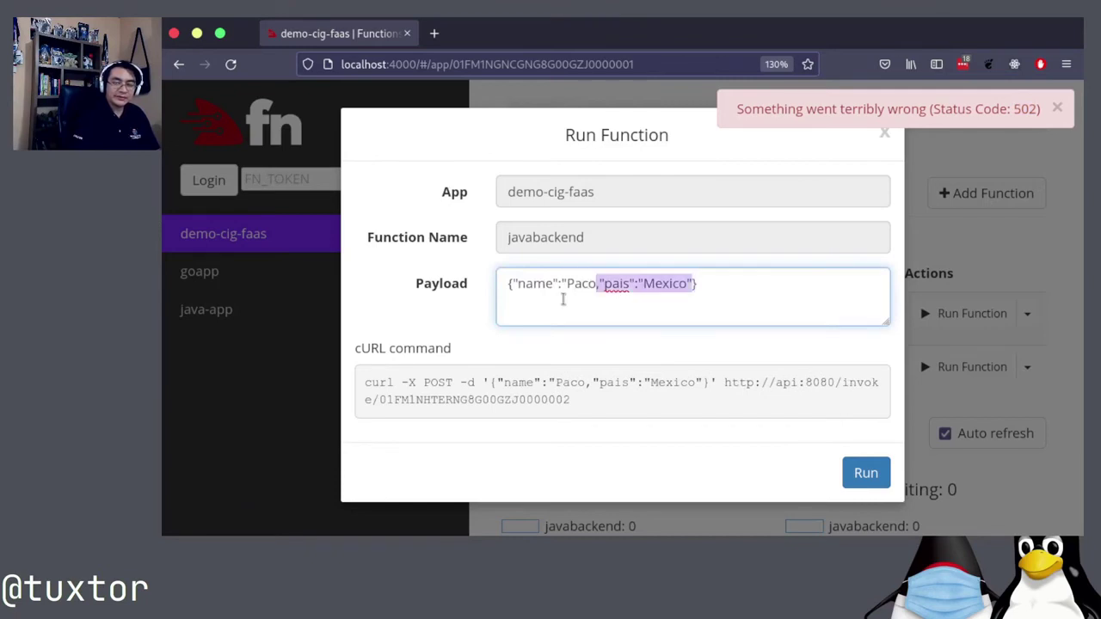
key(Left)
key(Left)
text(")
Step: Set the payload's first key back to "nombre" and run the javabackend function again
click(563, 299)
key(Left)
key(shift+Left)
key(shift+Left)
key(shift+Left)
key(shift+Left)
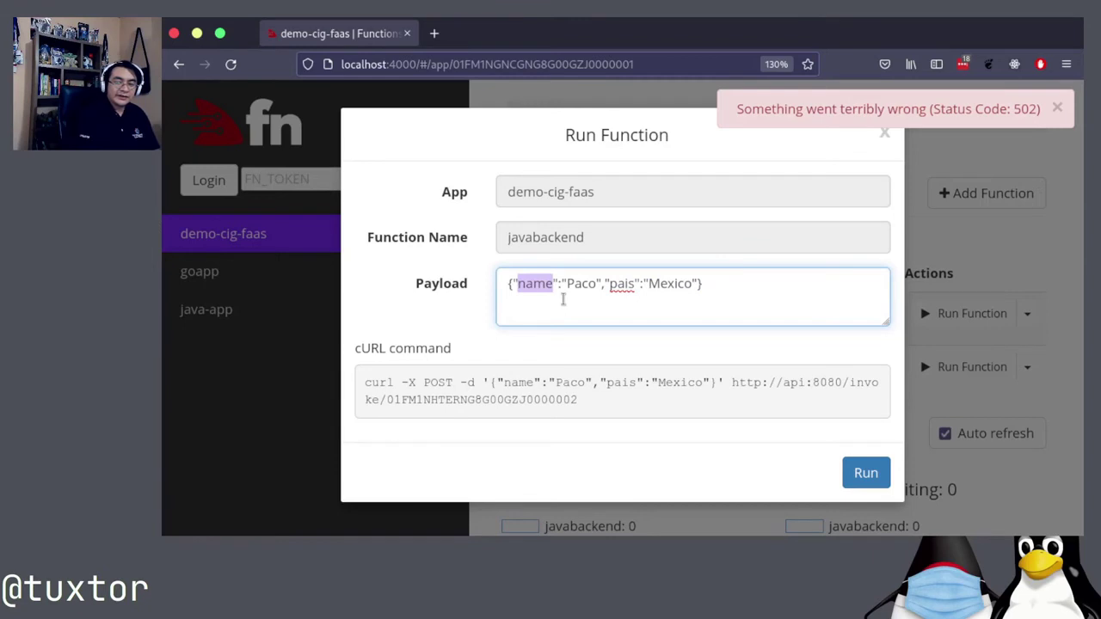
text(nombre)
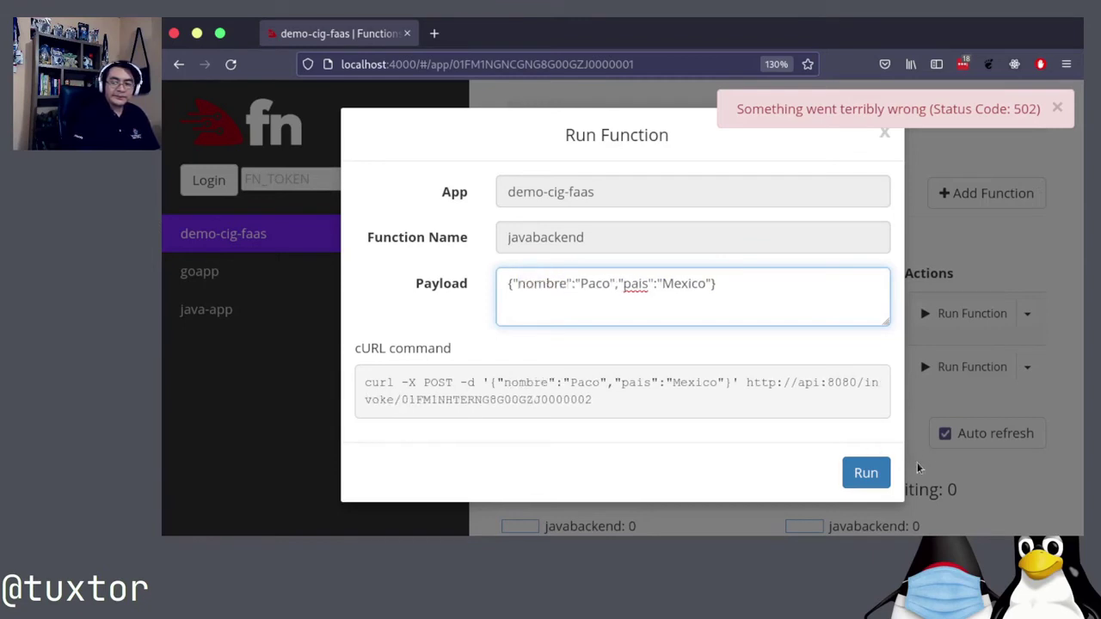
click(862, 473)
scroll(752, 393, down, 2)
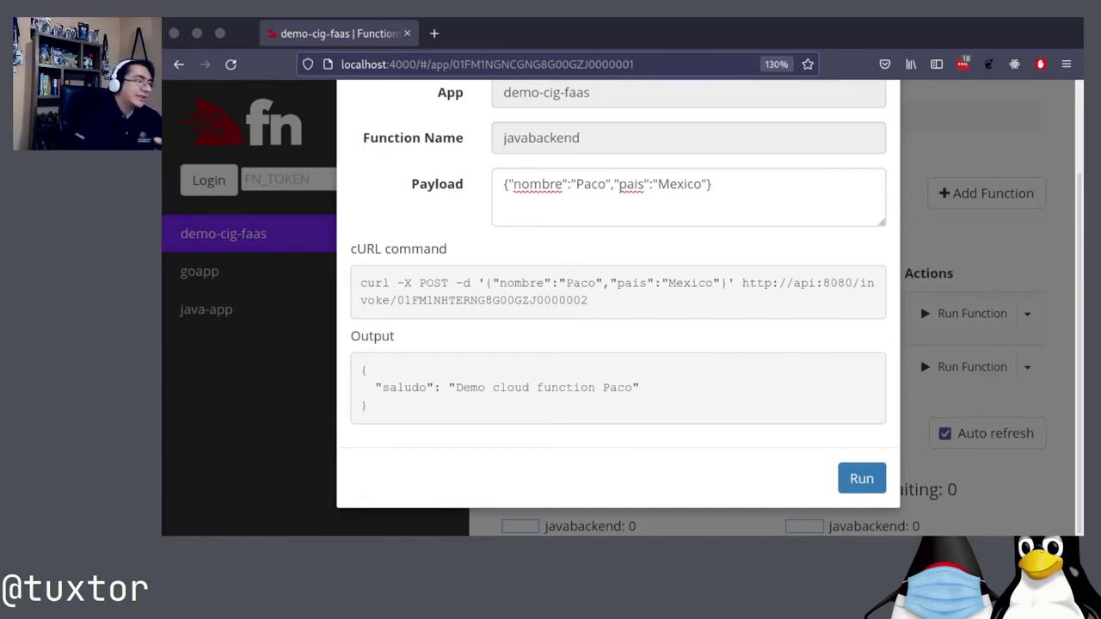
Step: Open the Oracle Cloud console at cloud.oracle.com in a new browser tab
click(434, 33)
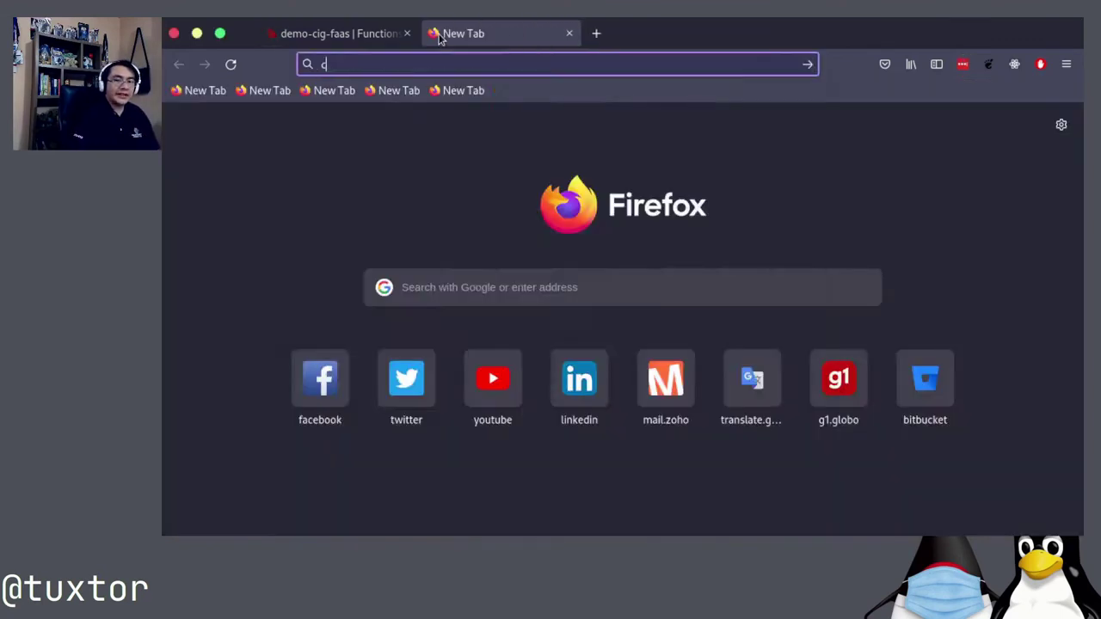
text(cloud.oracle.com)
key(Return)
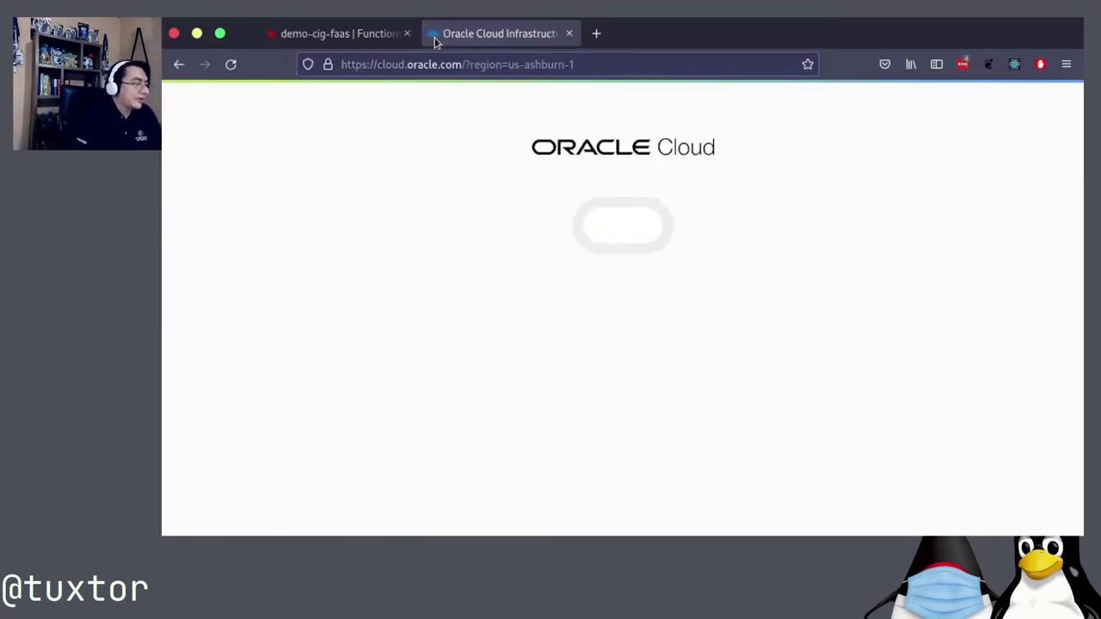
click(374, 37)
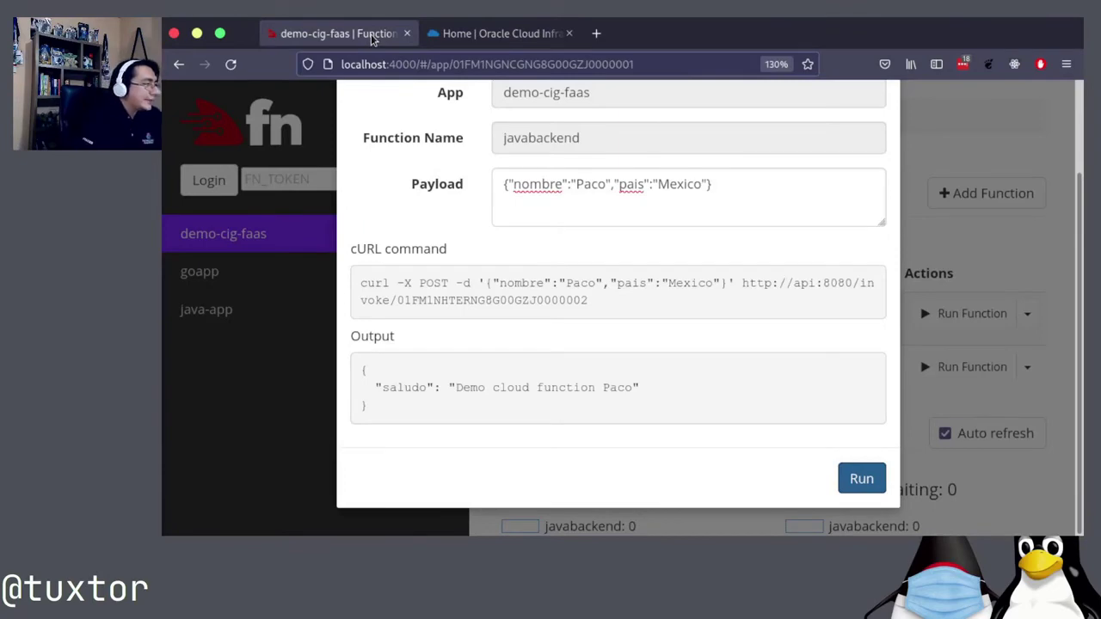
click(470, 30)
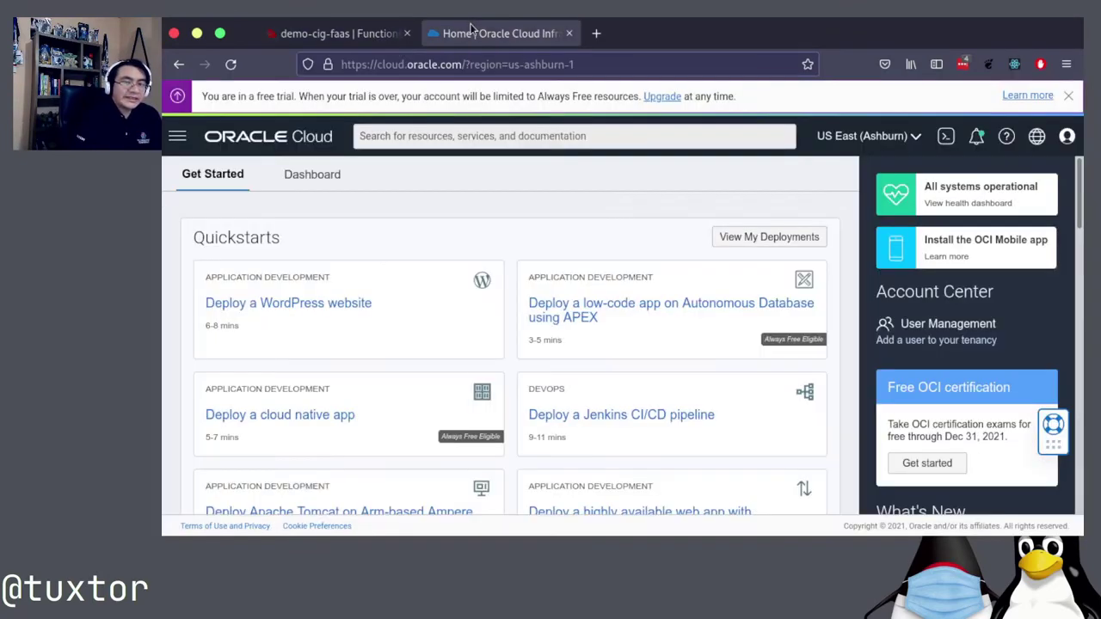
Step: Dismiss the free trial banner and open the Functions Applications list under Developer Services
click(177, 136)
scroll(218, 285, down, 2)
scroll(219, 288, down, 1)
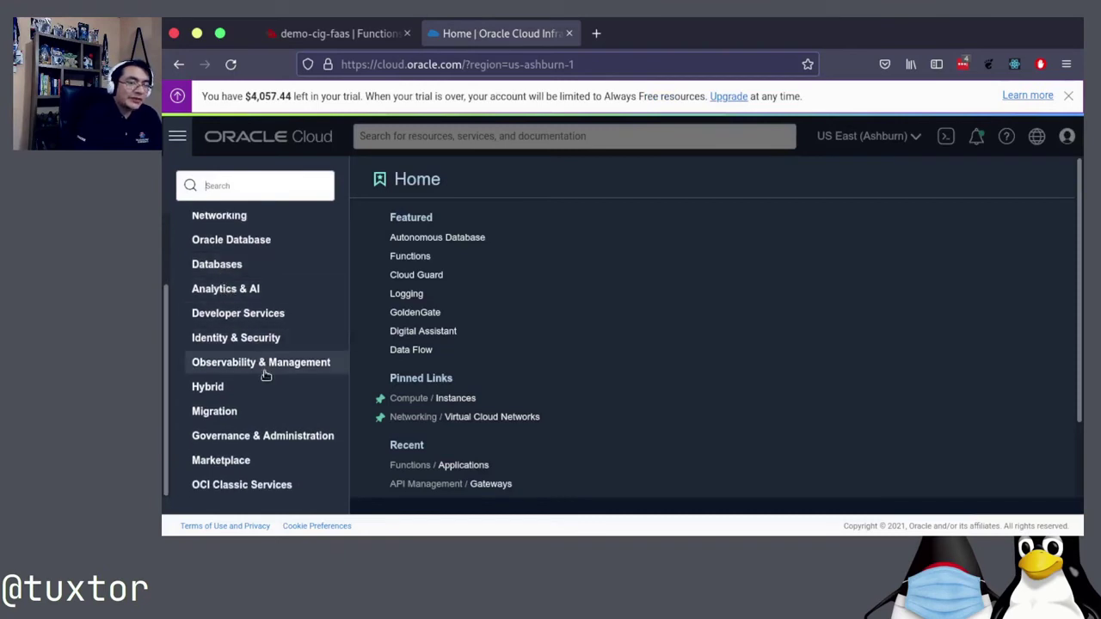
click(1069, 95)
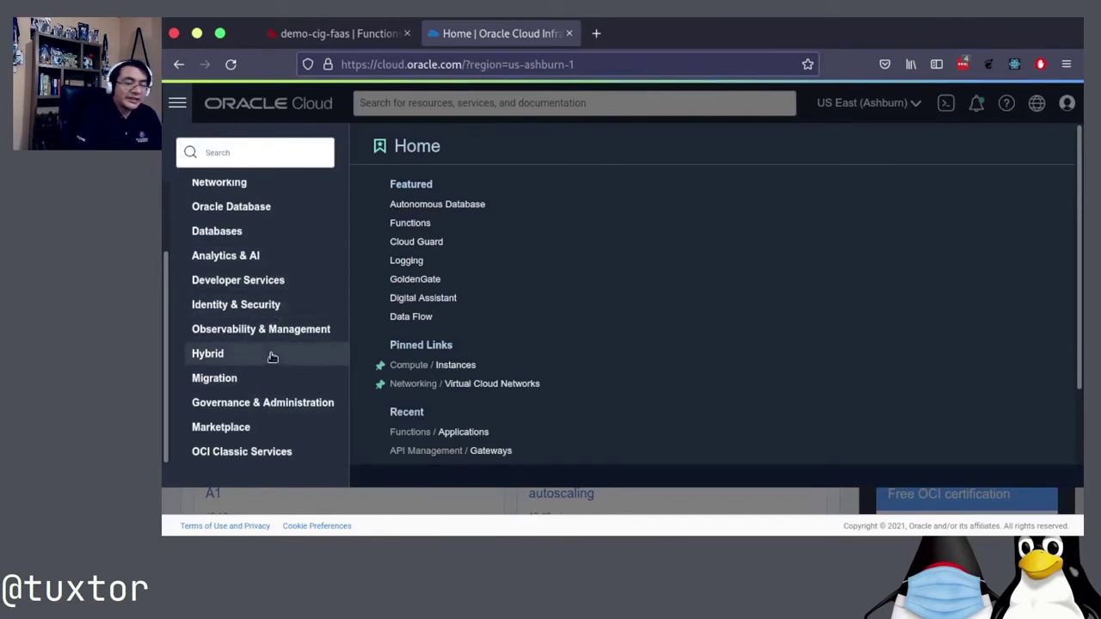
click(270, 281)
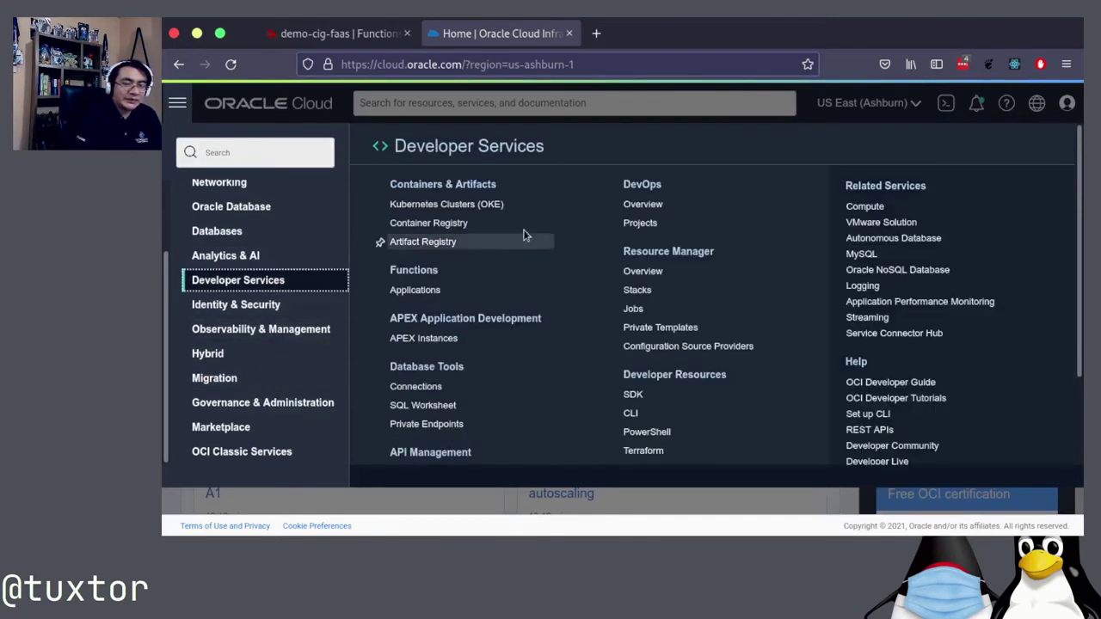
click(422, 292)
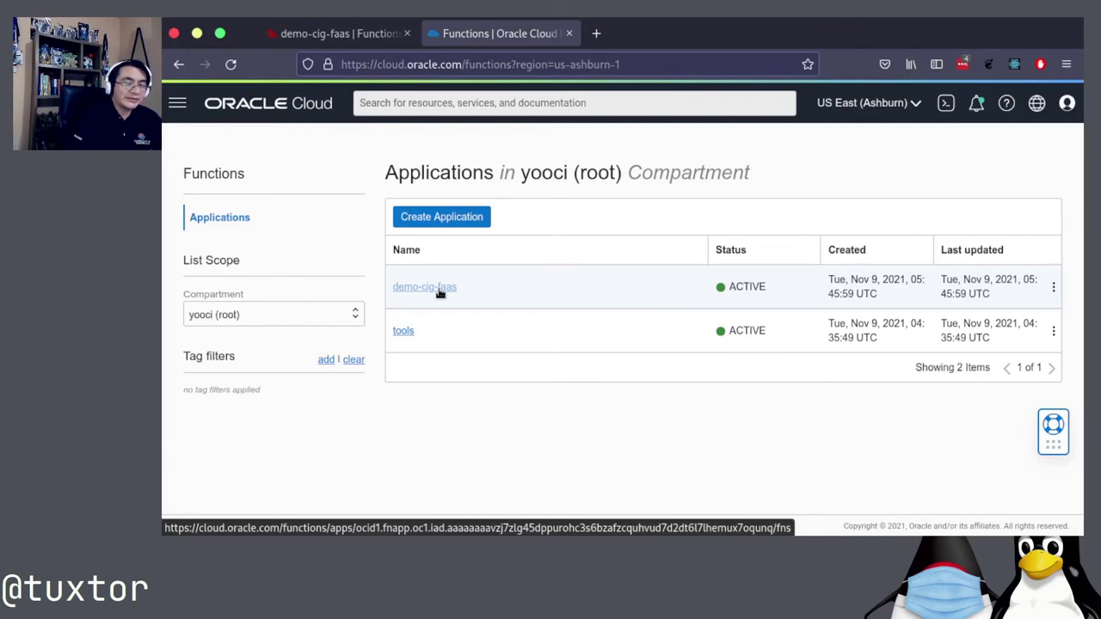
Step: Open the demo-cig-faas application and examine its general information and list of functions
click(425, 288)
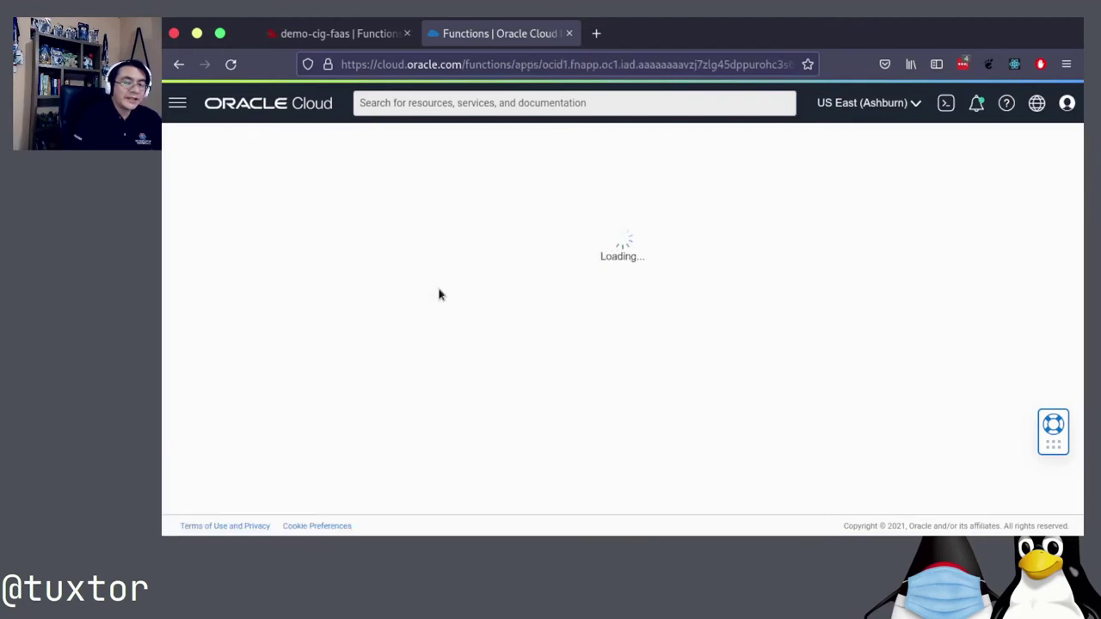
scroll(439, 294, down, 4)
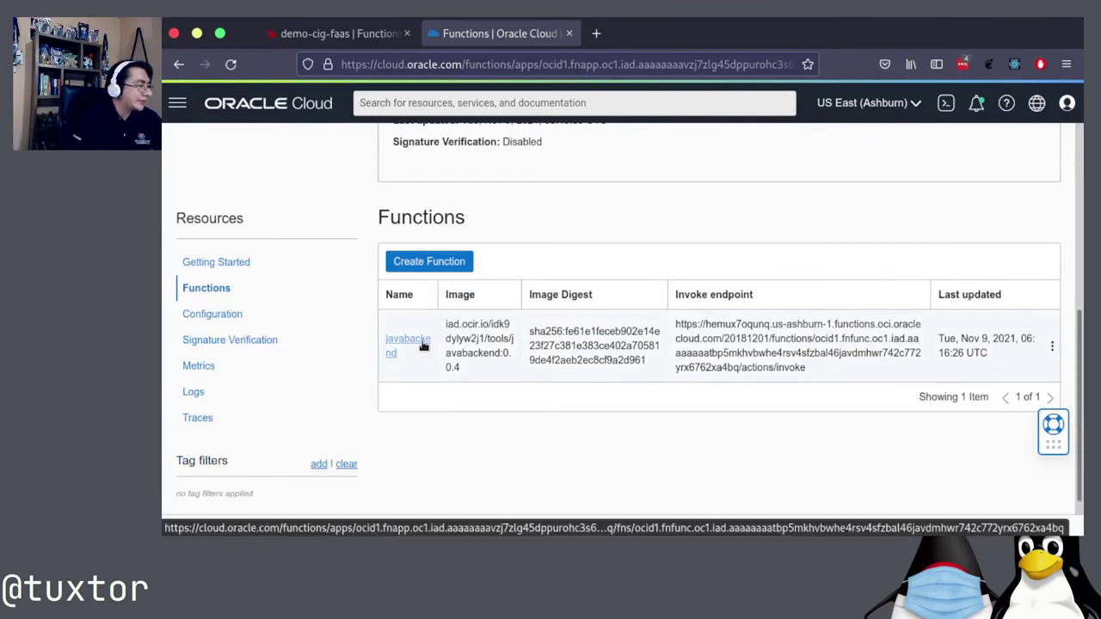
click(400, 294)
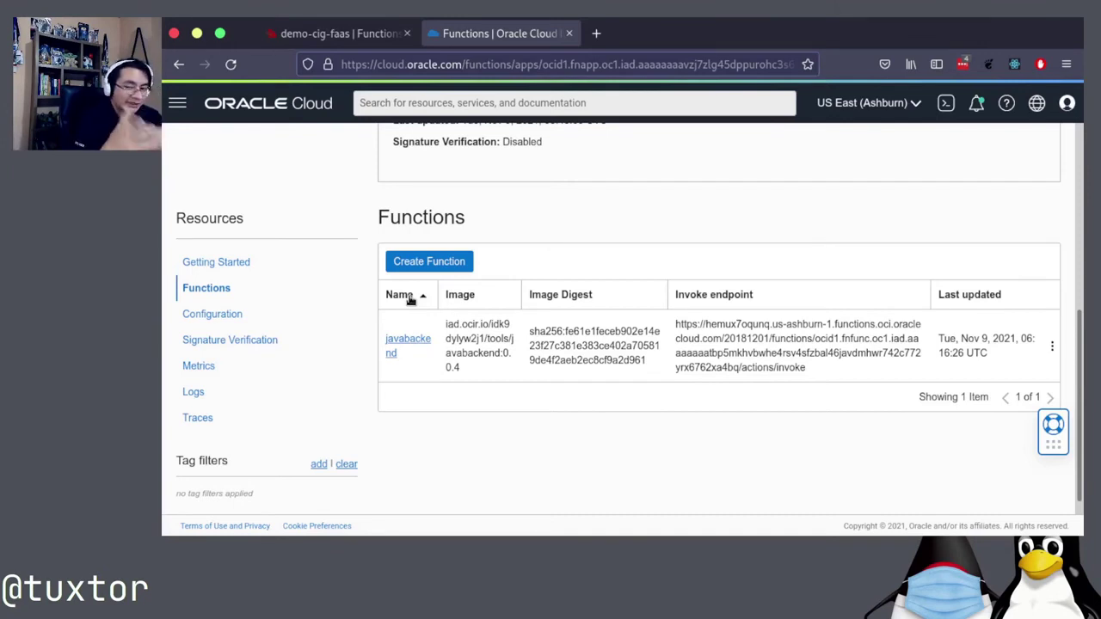
scroll(410, 296, up, 4)
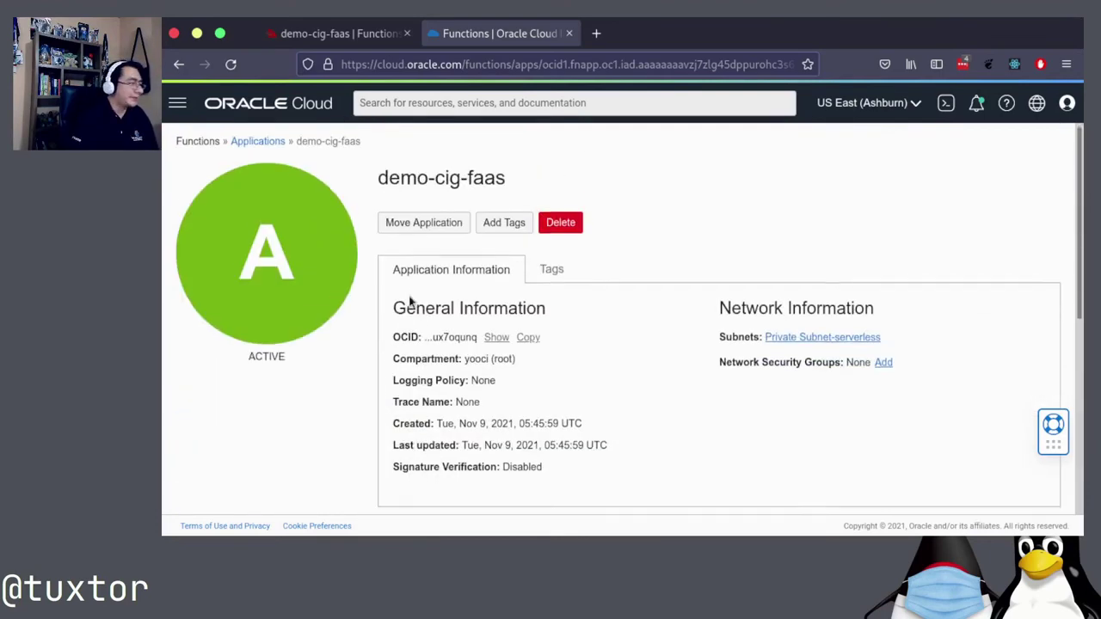
scroll(411, 297, down, 4)
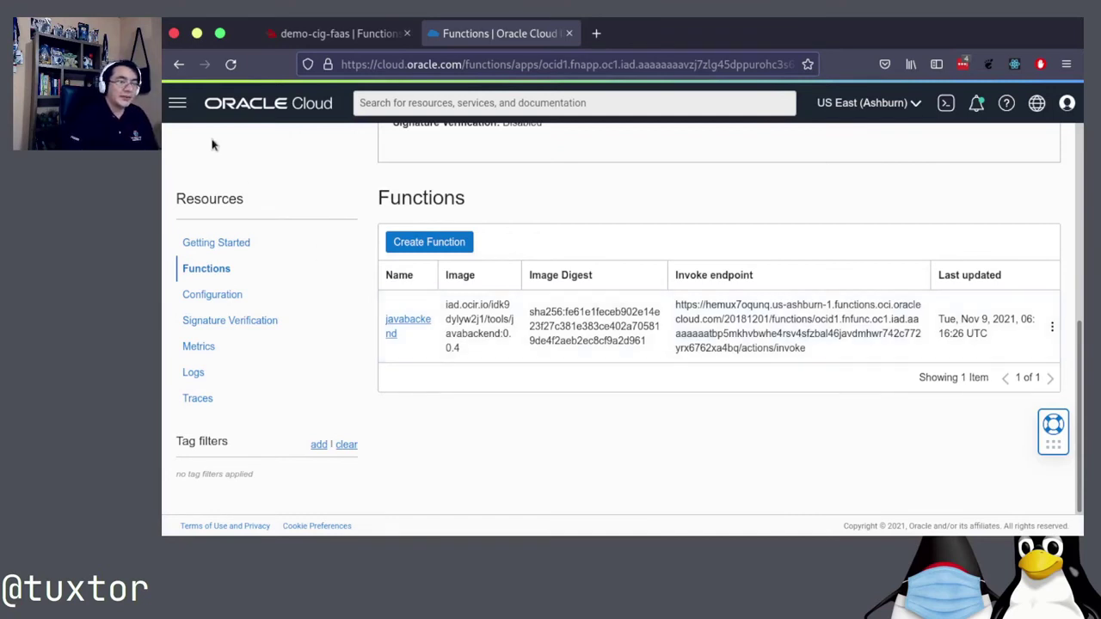
Step: Open the tools gateway from the API Management Gateways list under Developer Services
click(175, 104)
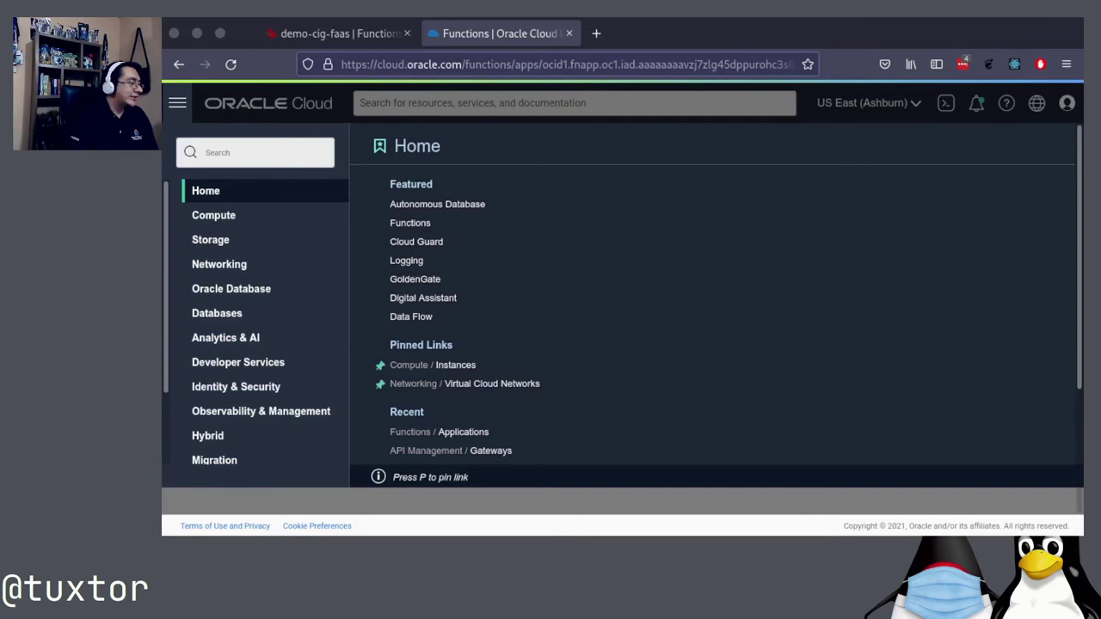
click(276, 362)
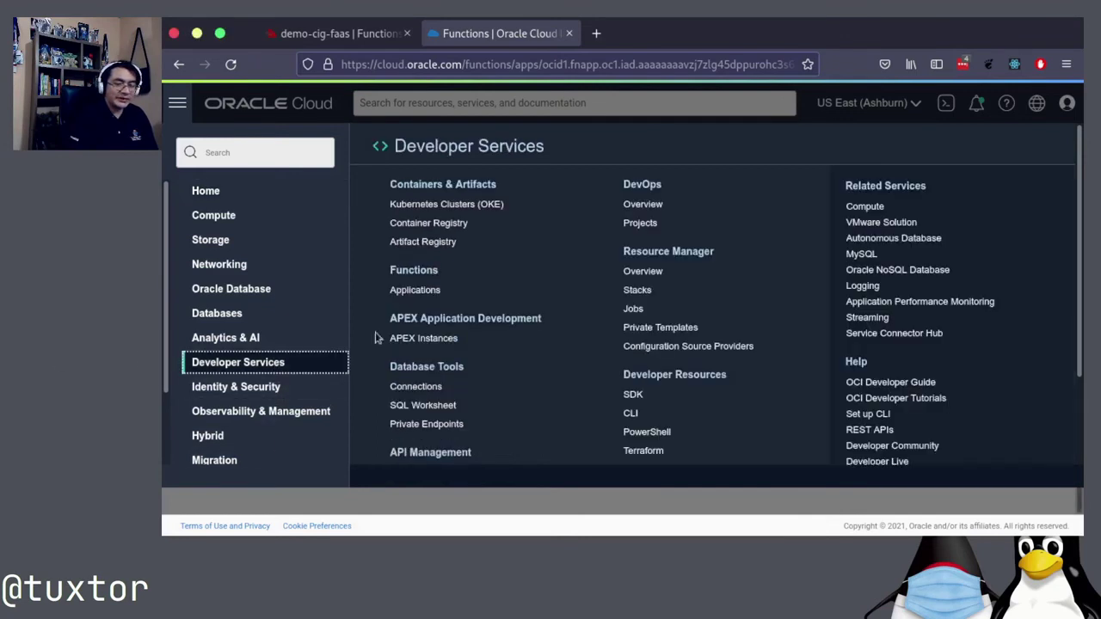
scroll(483, 344, down, 3)
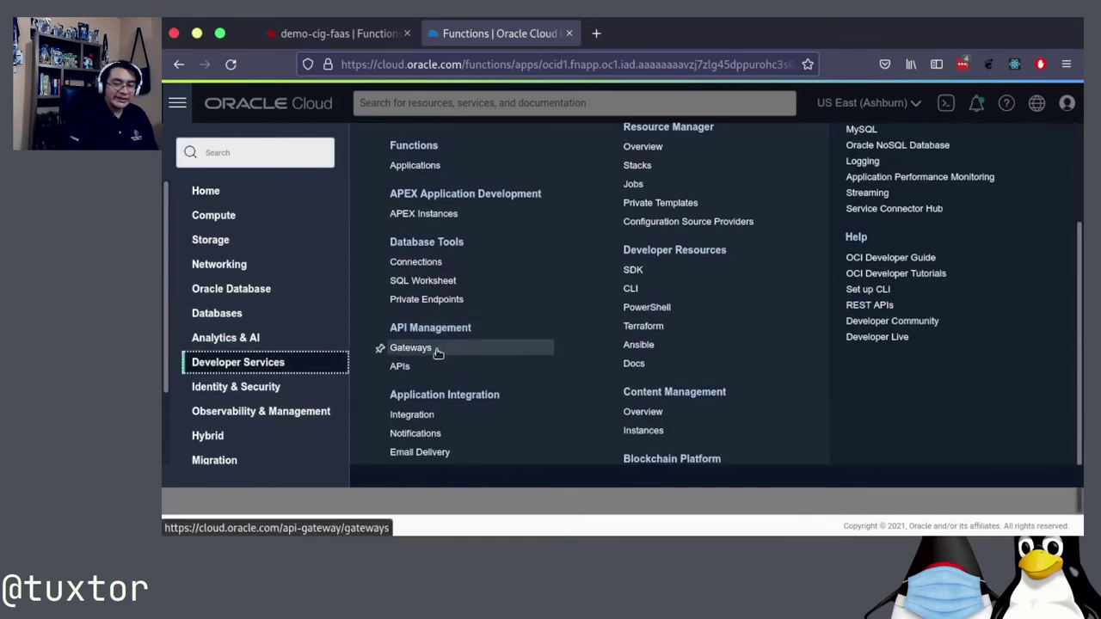
click(438, 353)
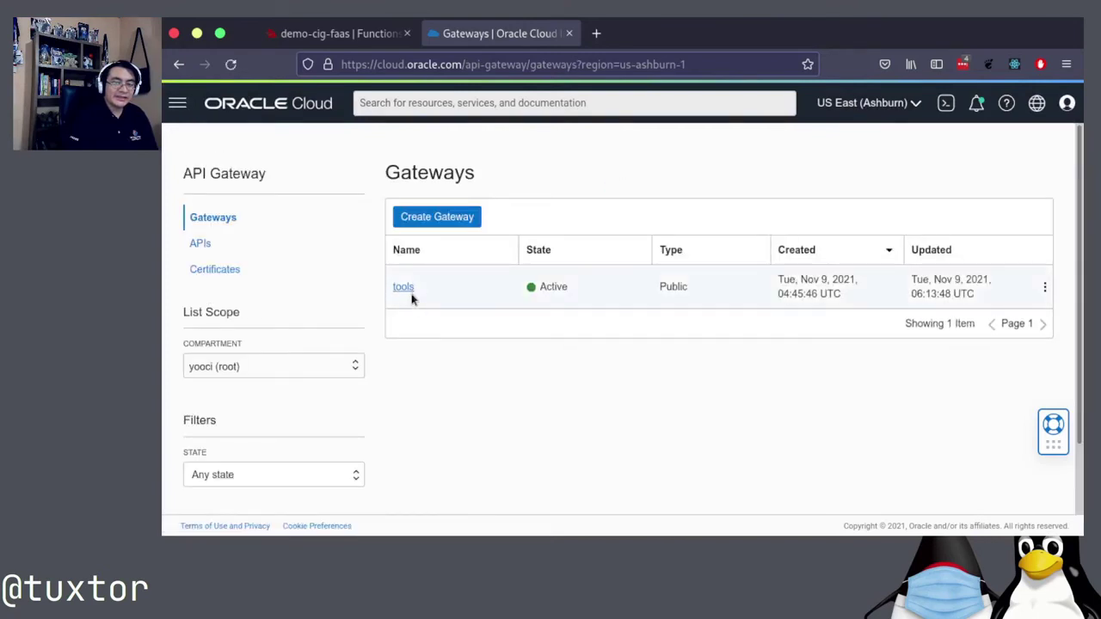
click(410, 296)
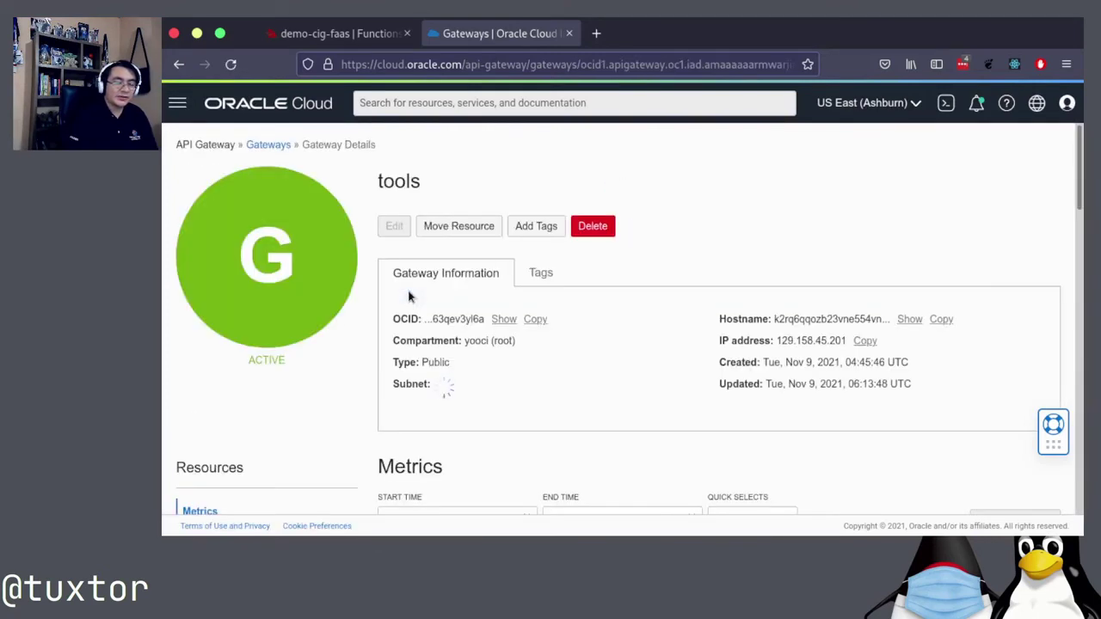
Step: Show the gateway's deployments and open the demo-cig-faas deployment in a new browser tab
scroll(319, 298, down, 5)
scroll(319, 295, up, 2)
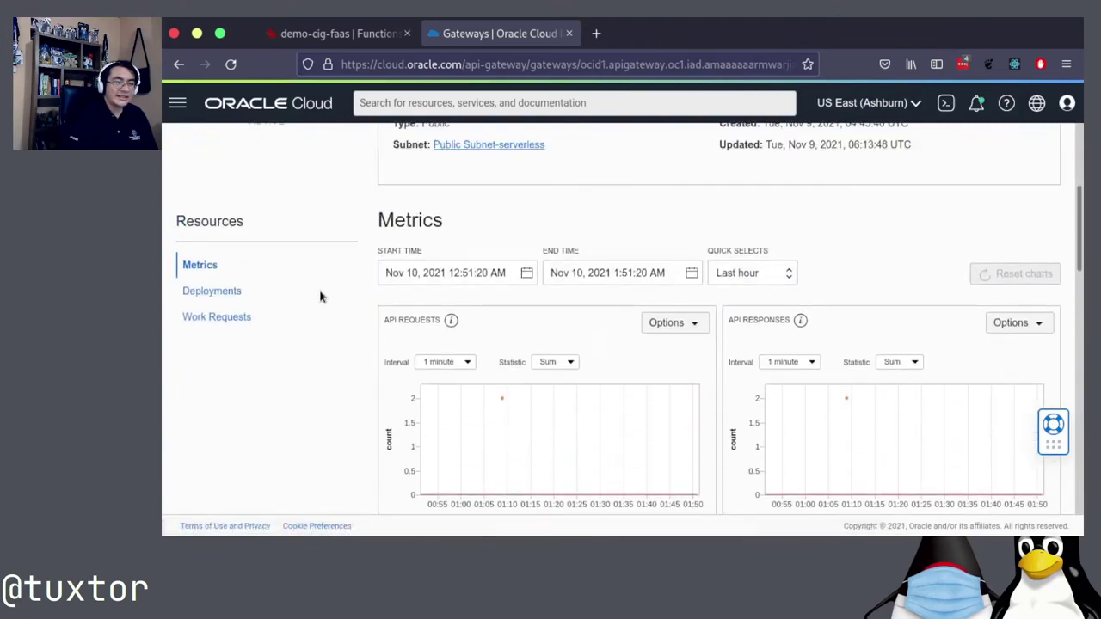
click(237, 293)
middle_click(431, 336)
click(629, 35)
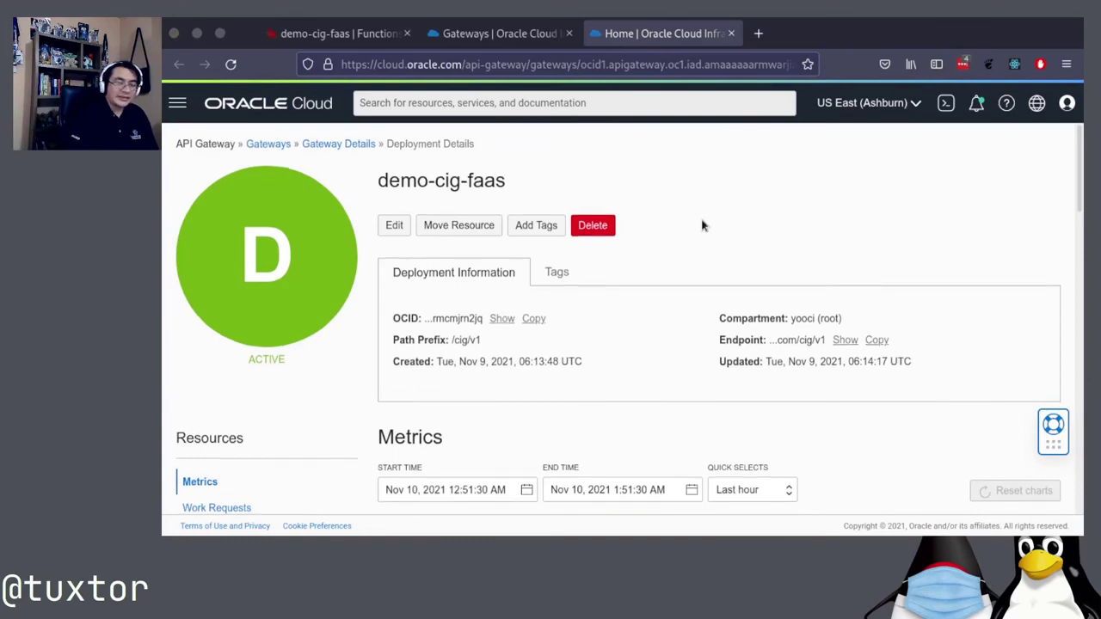
Step: Open the demo-cig-faas deployment for editing and go to its Routes settings
scroll(701, 222, down, 4)
scroll(701, 222, up, 1)
scroll(580, 271, down, 10)
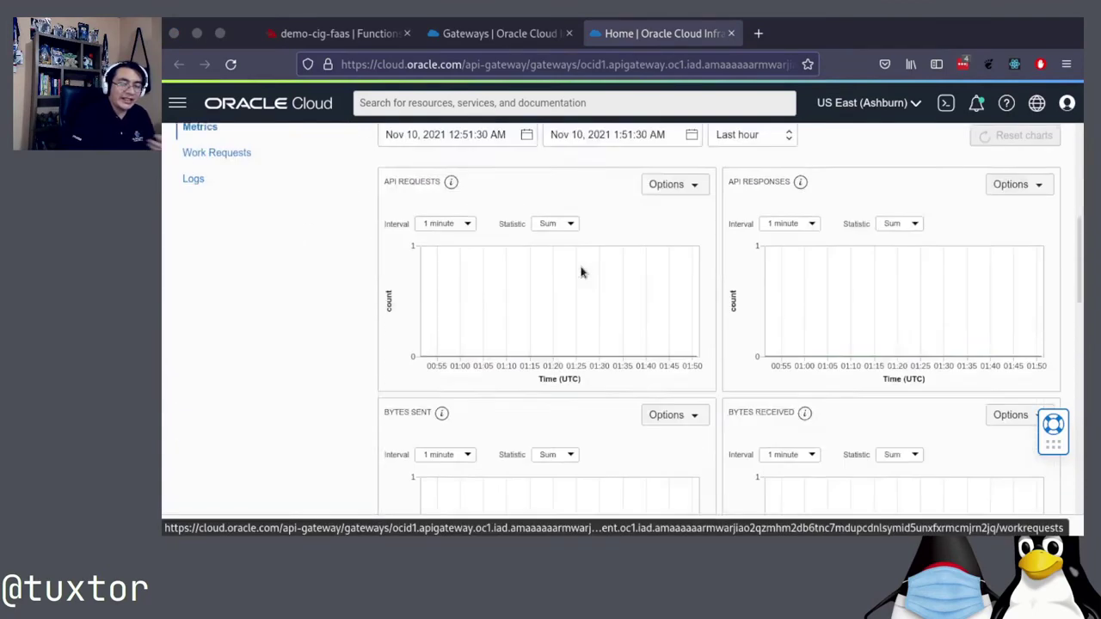
scroll(581, 267, up, 12)
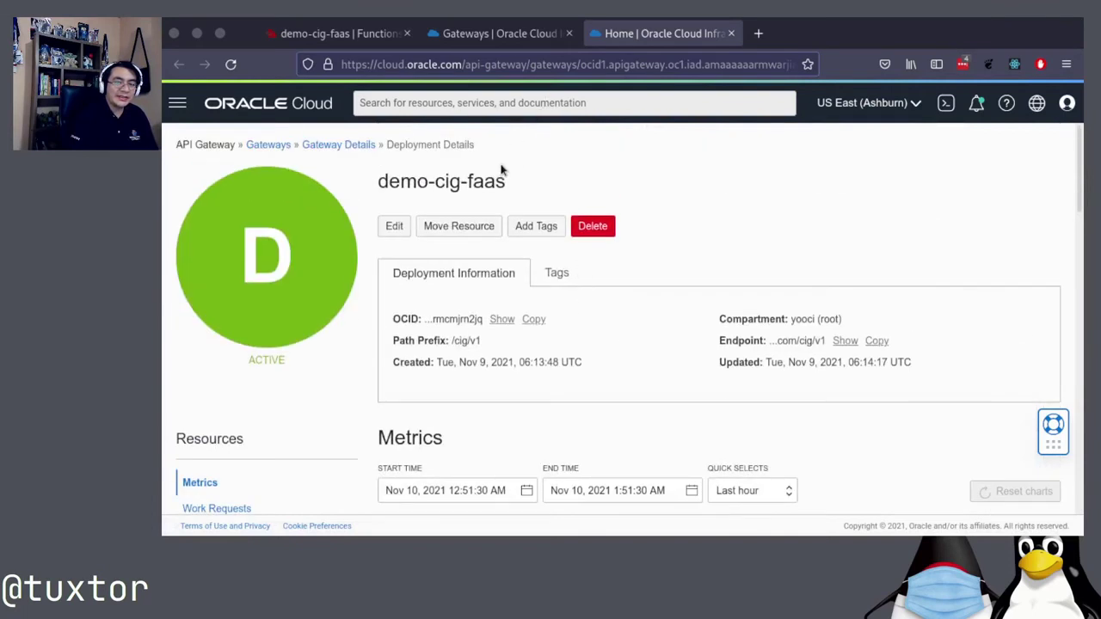
click(386, 228)
scroll(472, 271, down, 3)
scroll(472, 271, down, 5)
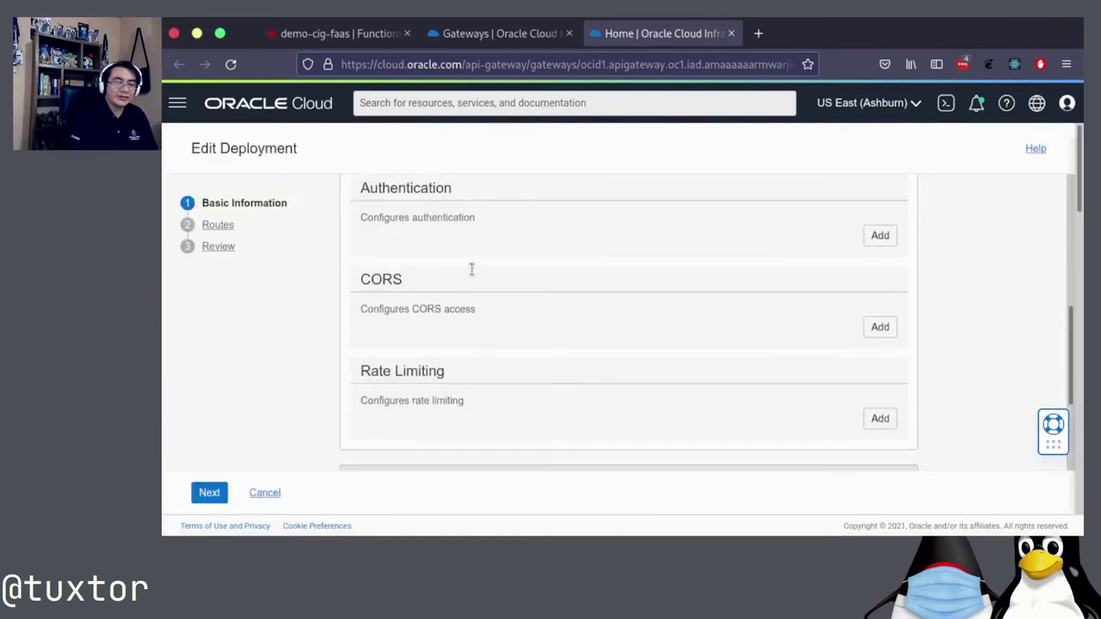
click(219, 226)
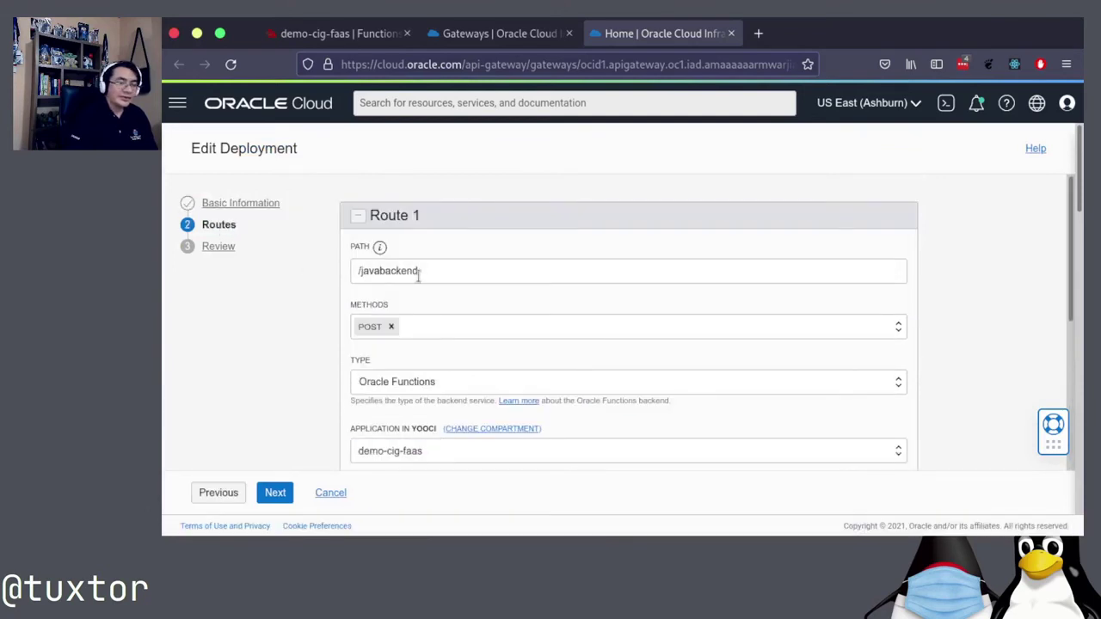
Step: Examine Route 1's path, methods, backend type, application and function name in the deployment
drag(419, 273, 356, 272)
scroll(318, 280, down, 1)
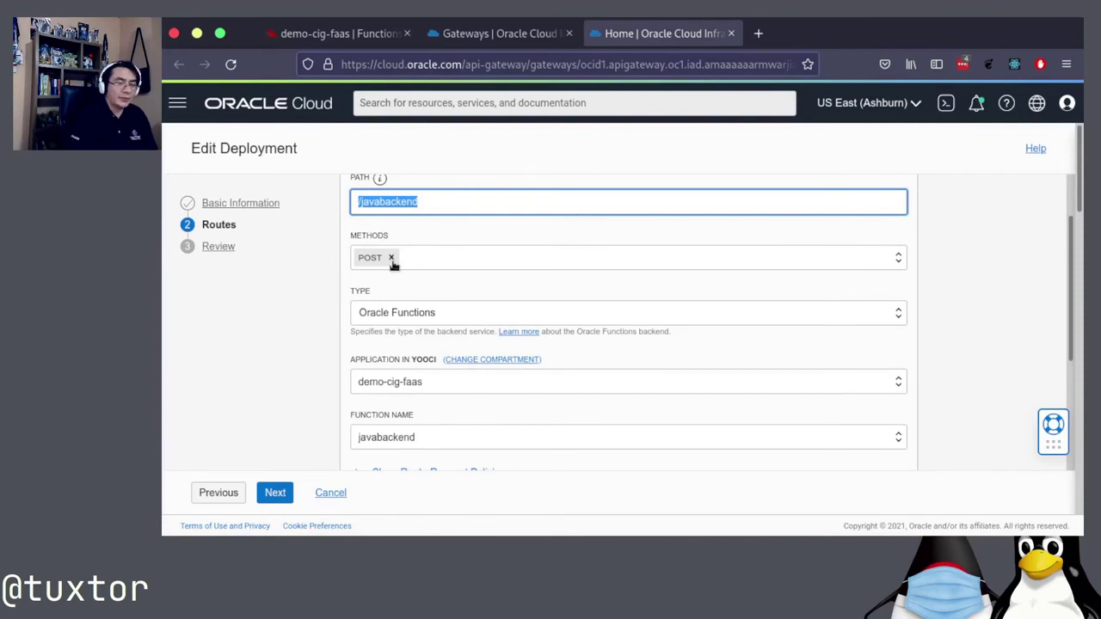
click(388, 314)
click(388, 314)
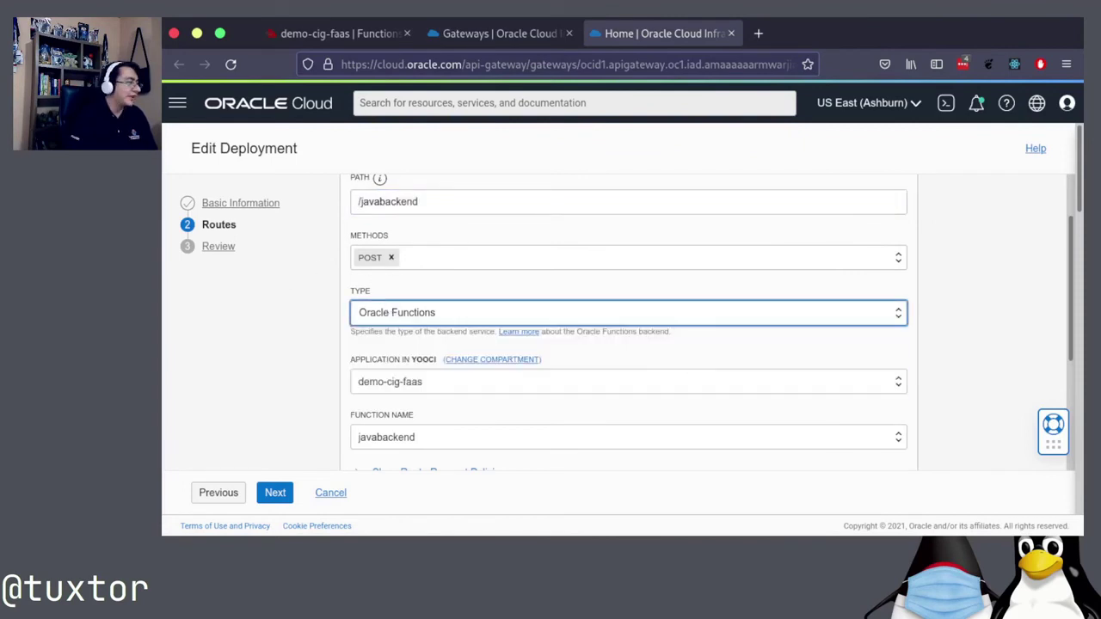
key(alt+Tab)
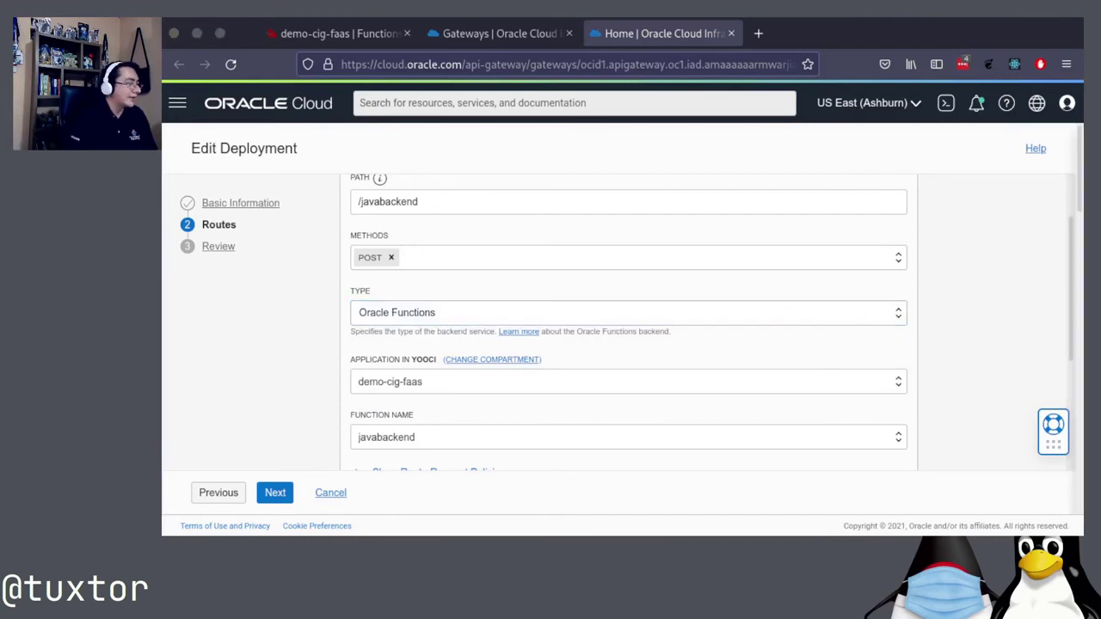
scroll(442, 443, down, 5)
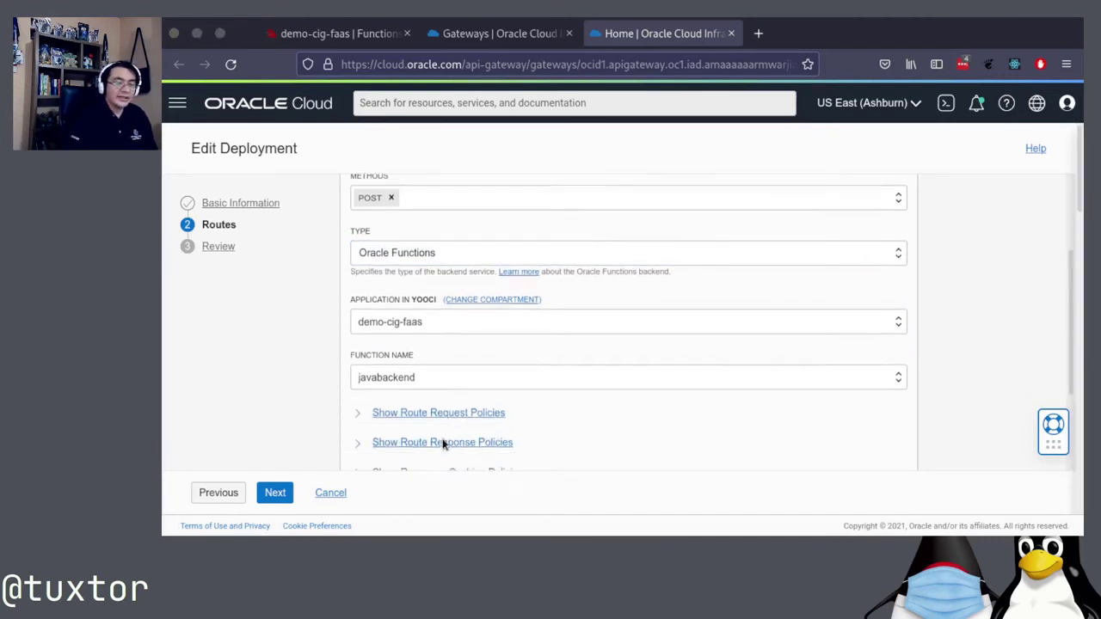
click(432, 248)
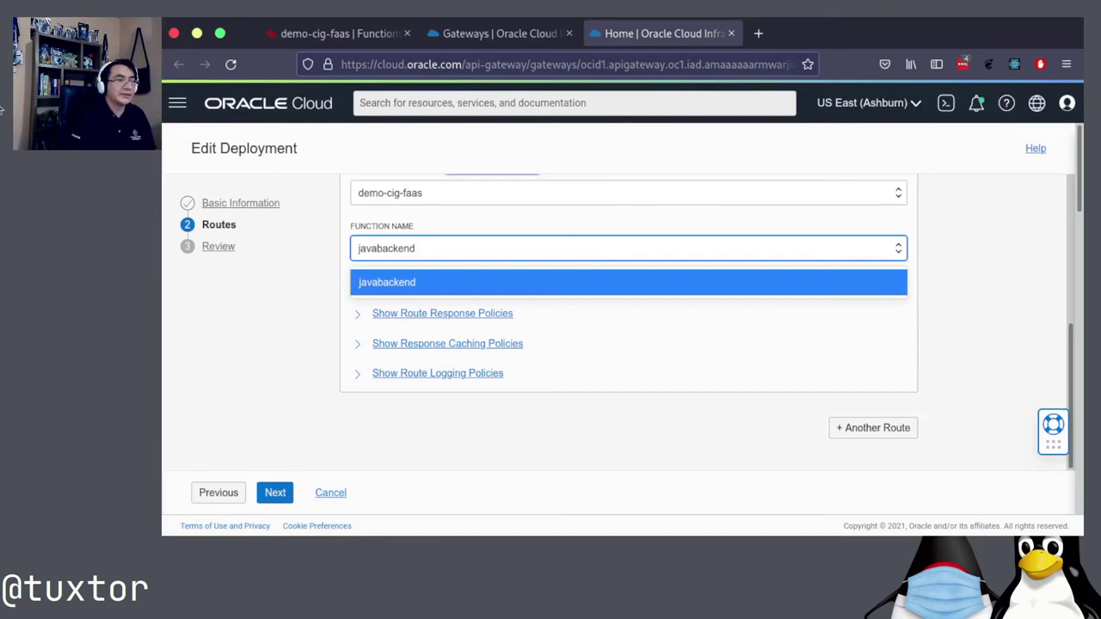
key(super)
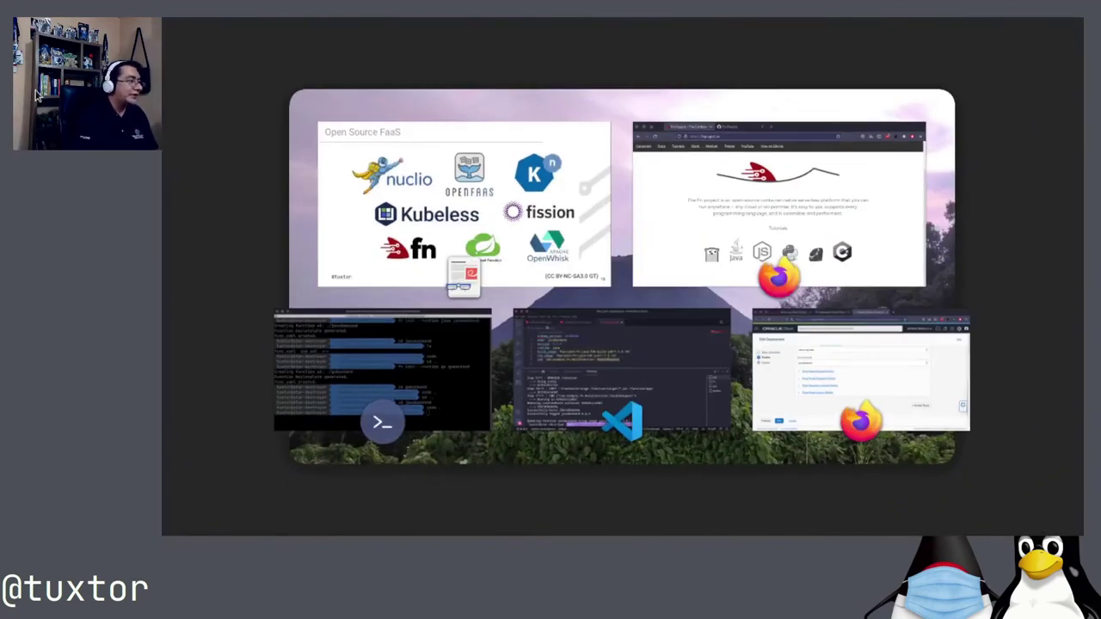
key(super)
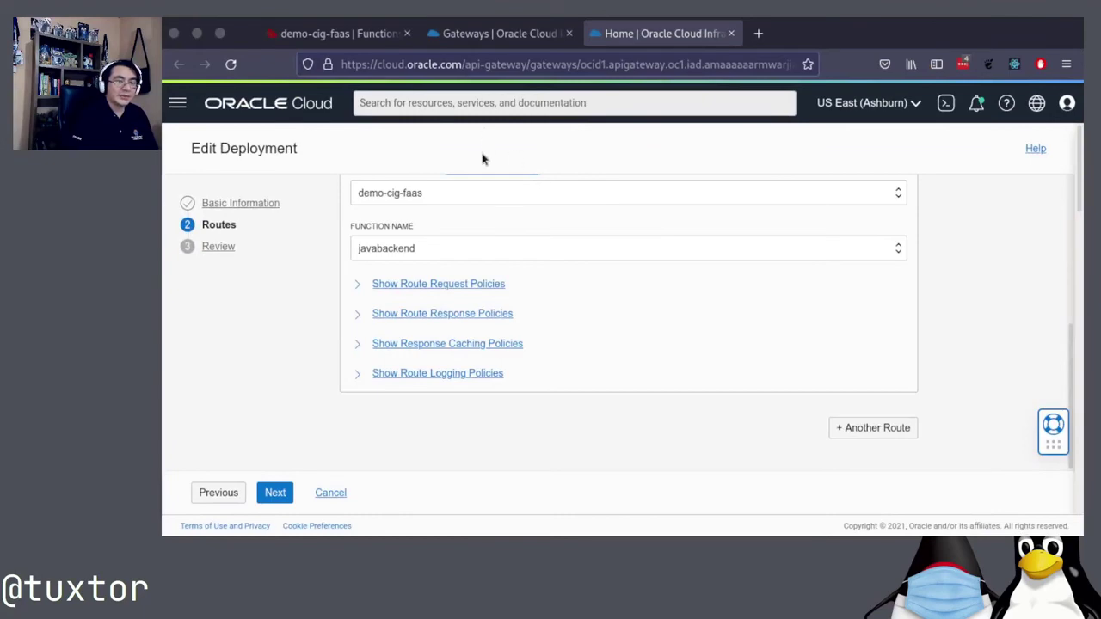
Step: Return to the tools gateway details and reveal the gateway's full hostname
click(528, 30)
scroll(543, 254, up, 3)
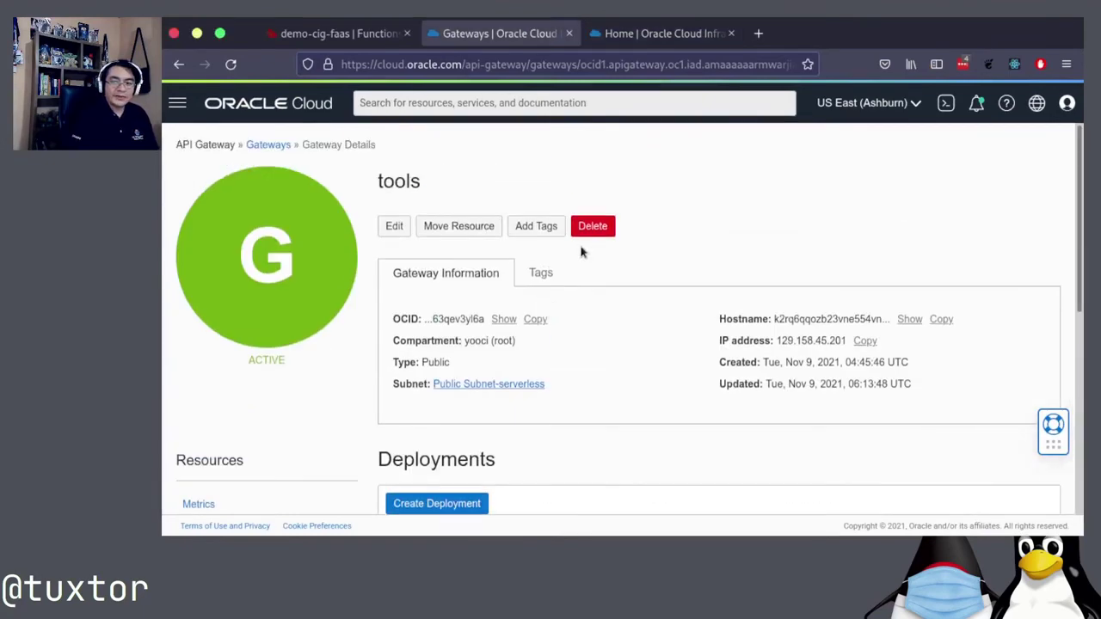
drag(774, 32, 4, 172)
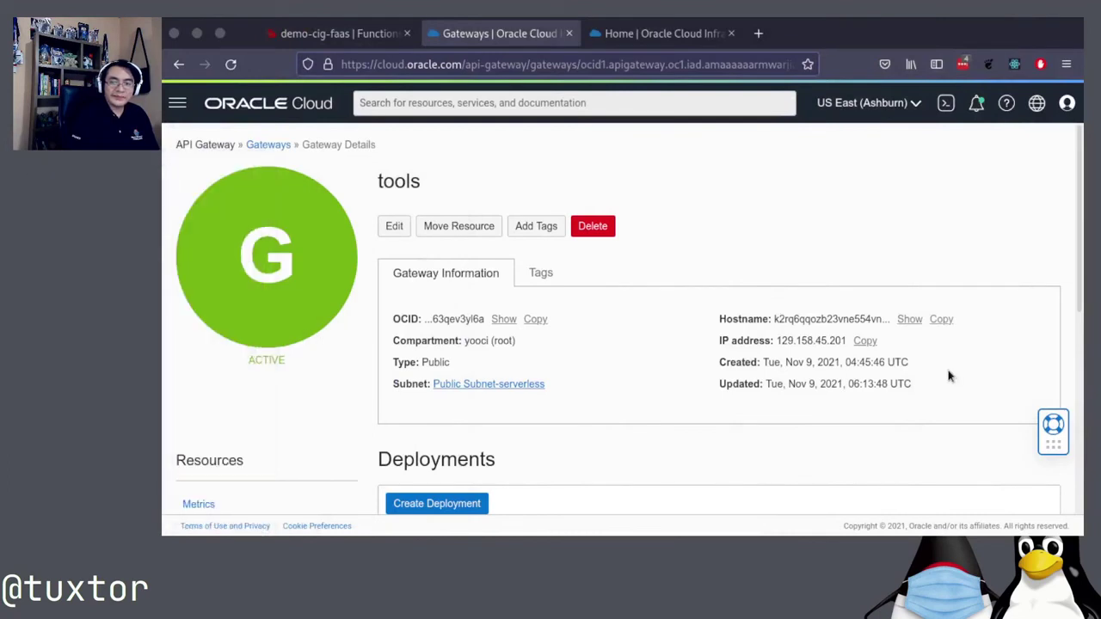
click(910, 319)
drag(854, 333, 775, 320)
right_click(774, 327)
click(805, 146)
Step: Switch to Postman, dismiss the offered update and select the host part of the javabackend POST request URL
scroll(813, 157, down, 1)
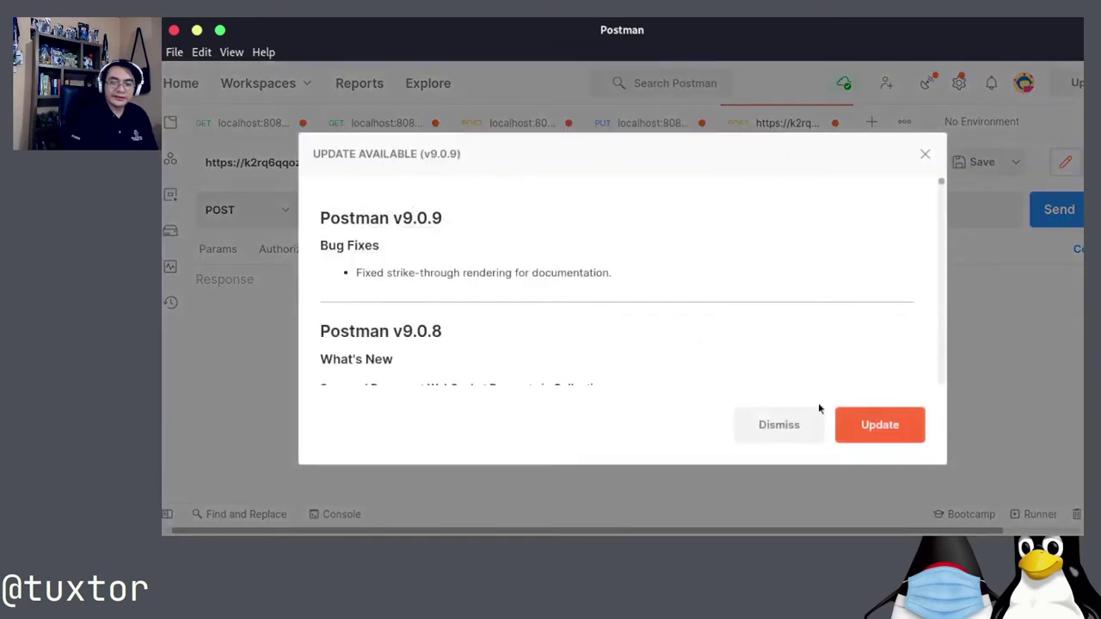
click(817, 413)
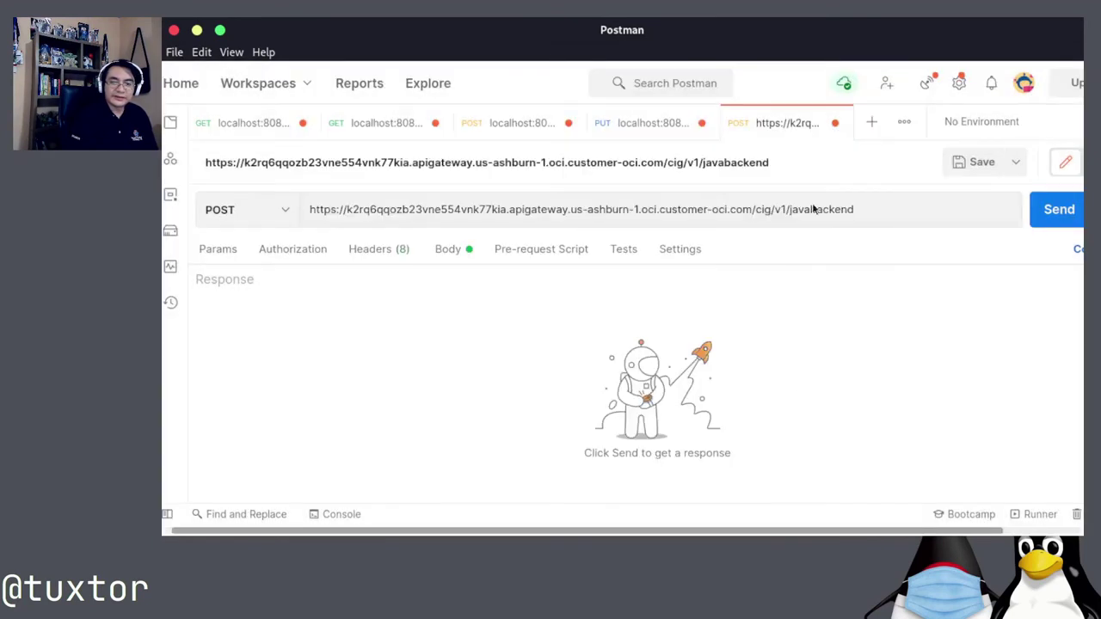
drag(752, 209, 310, 209)
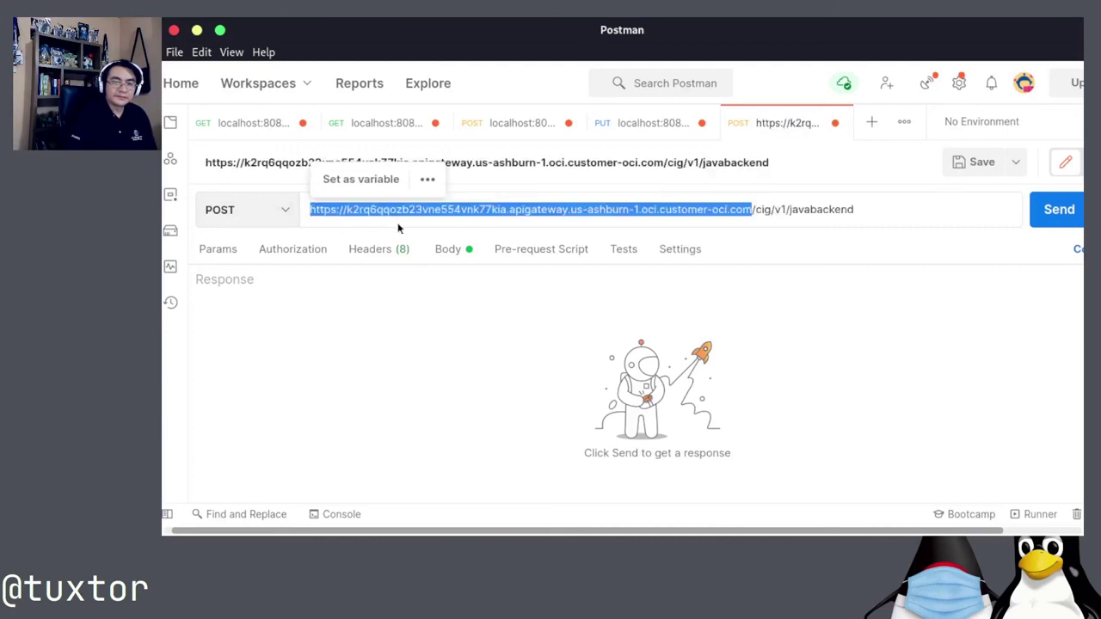
Step: Copy the tools gateway's hostname from the Oracle Cloud console and paste it over the host part of the Postman request URL
double_click(624, 40)
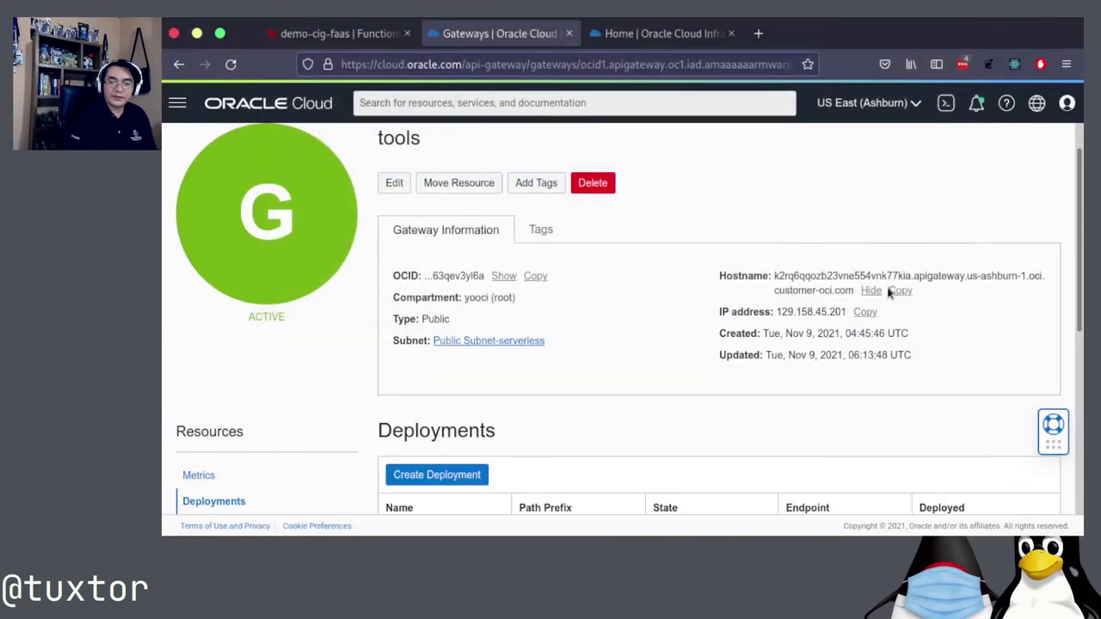
click(900, 292)
key(alt+Tab)
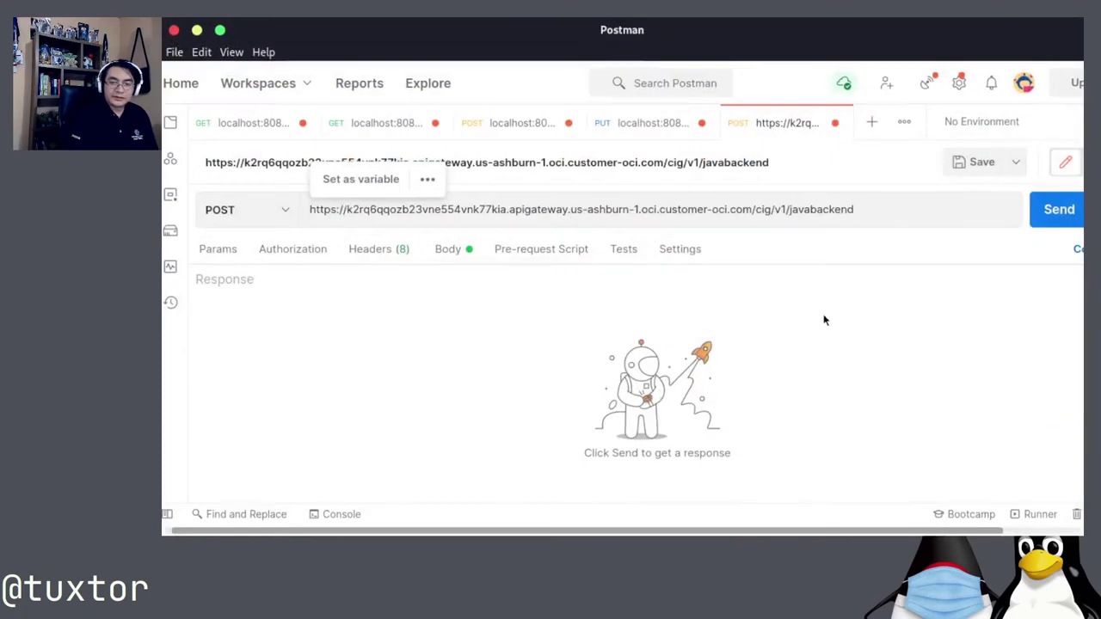
double_click(754, 224)
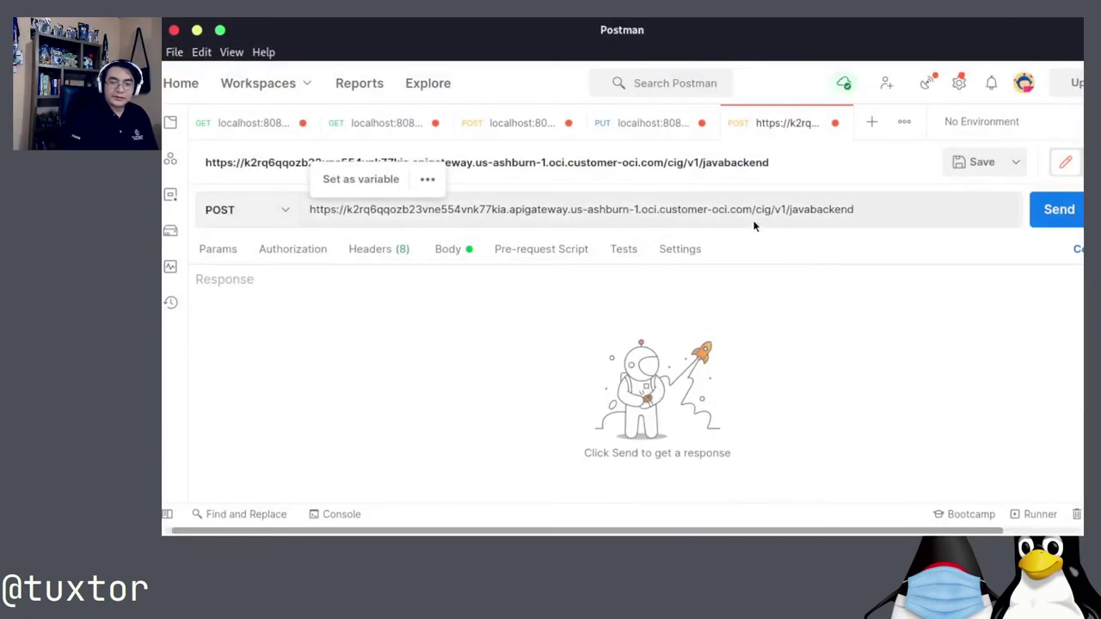
drag(310, 209, 754, 209)
key(super+v)
drag(310, 209, 752, 209)
key(super+v)
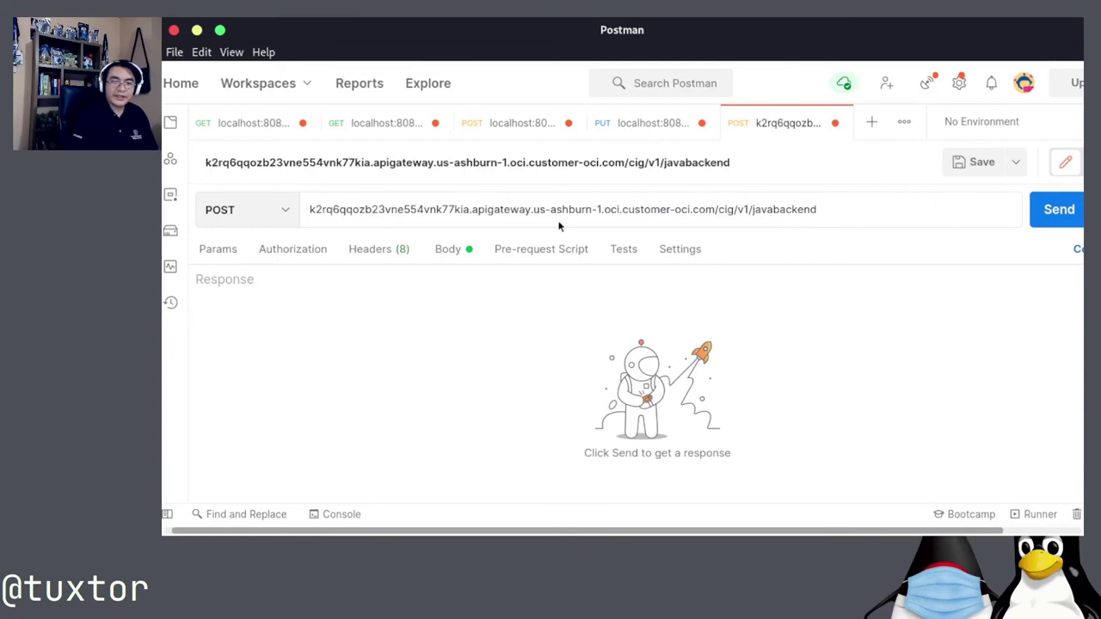
Step: Set the name in the request's JSON body to "Colegio de ingenieros de Guatemala" and send the POST request
click(462, 248)
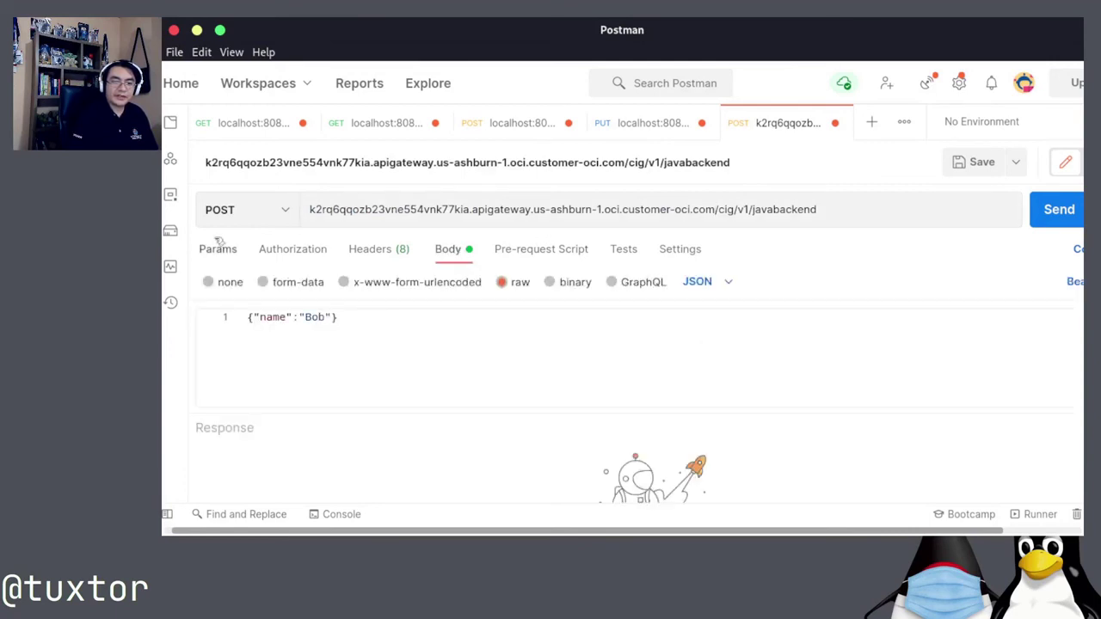
double_click(315, 316)
text(Colegi)
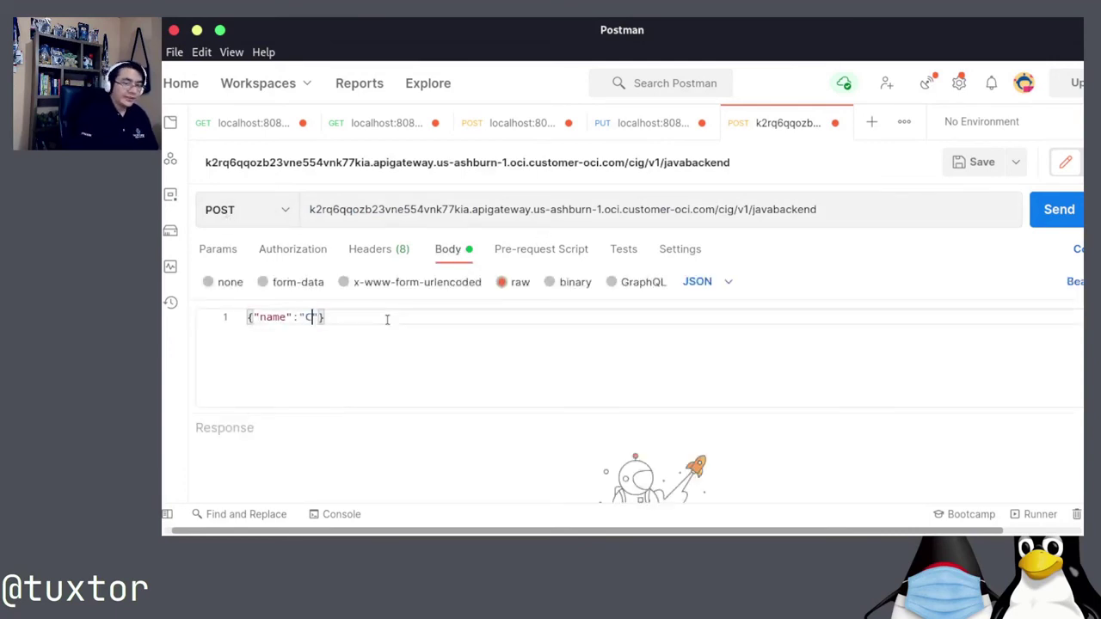
text(o de ingenieros de Guate)
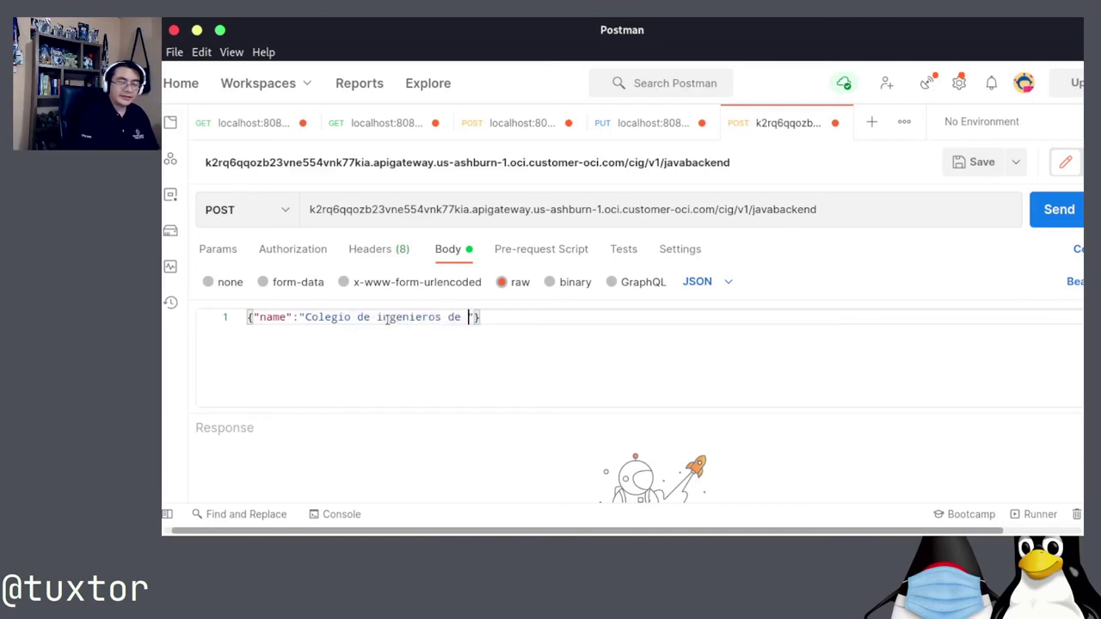
text(mala)
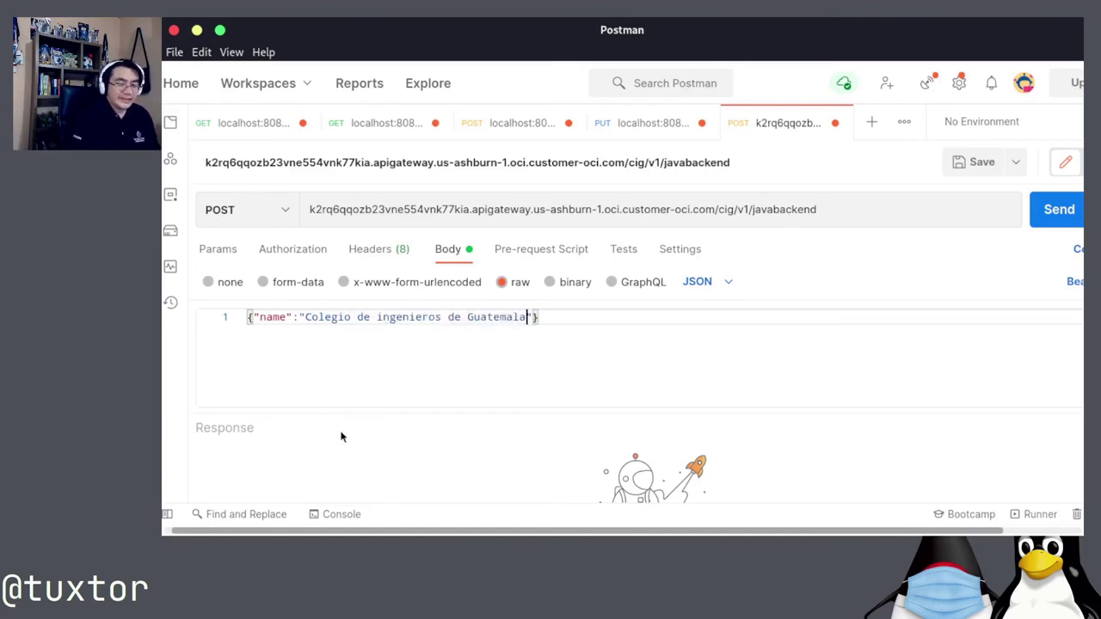
drag(366, 412, 370, 360)
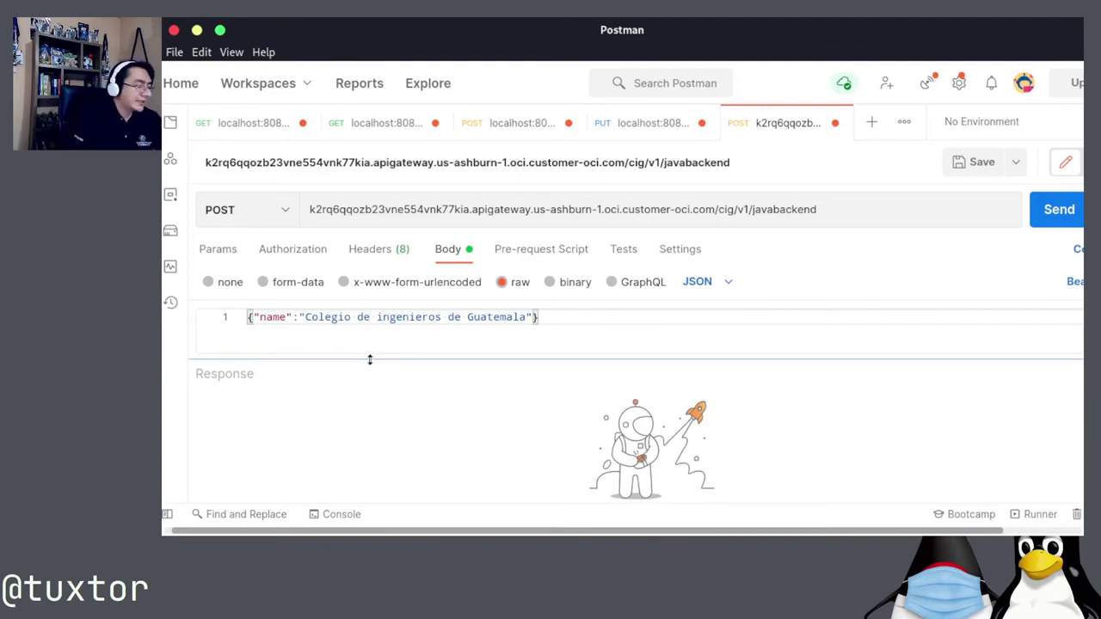
click(1056, 222)
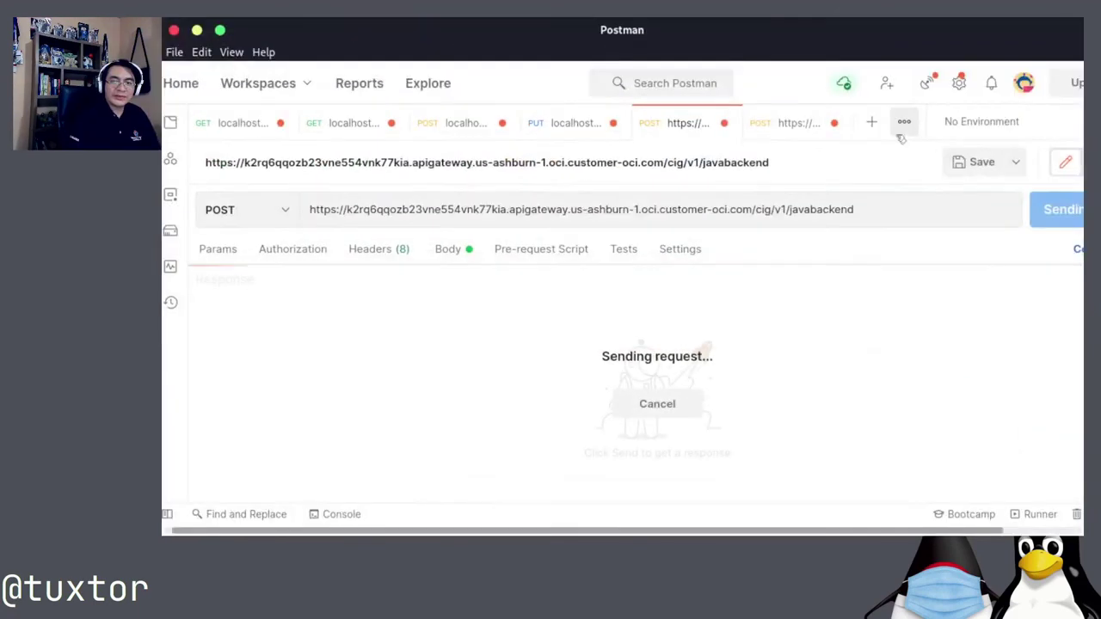
Step: Create a new GET request with the javabackend URL copied from the existing POST request
click(872, 121)
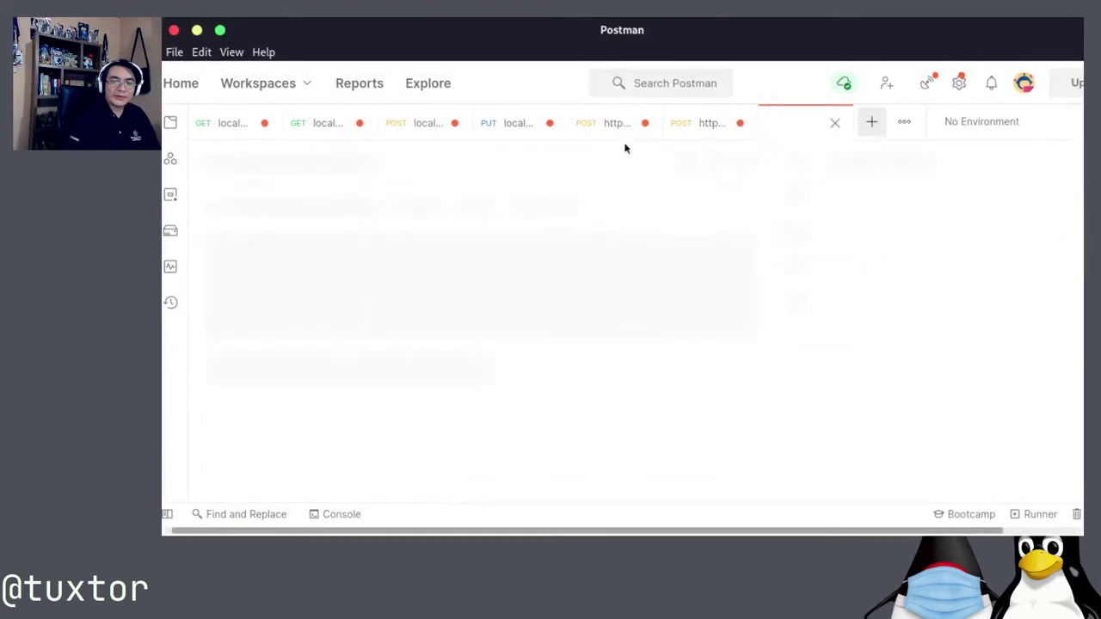
key(ctrl+v)
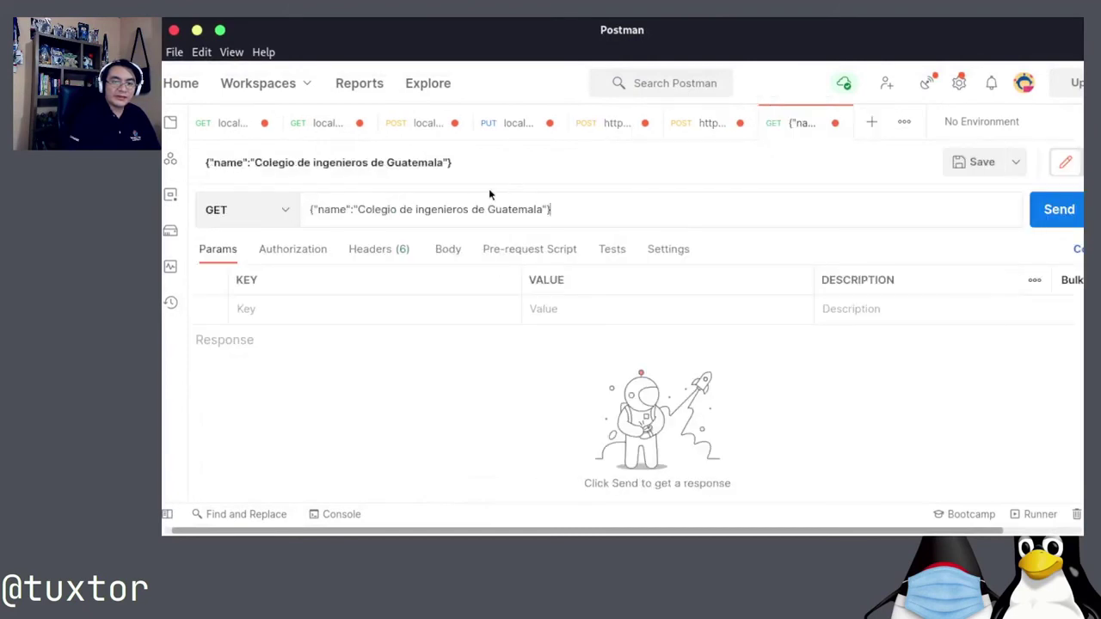
click(704, 123)
key(ctrl+a)
key(ctrl+c)
click(792, 123)
key(ctrl+a)
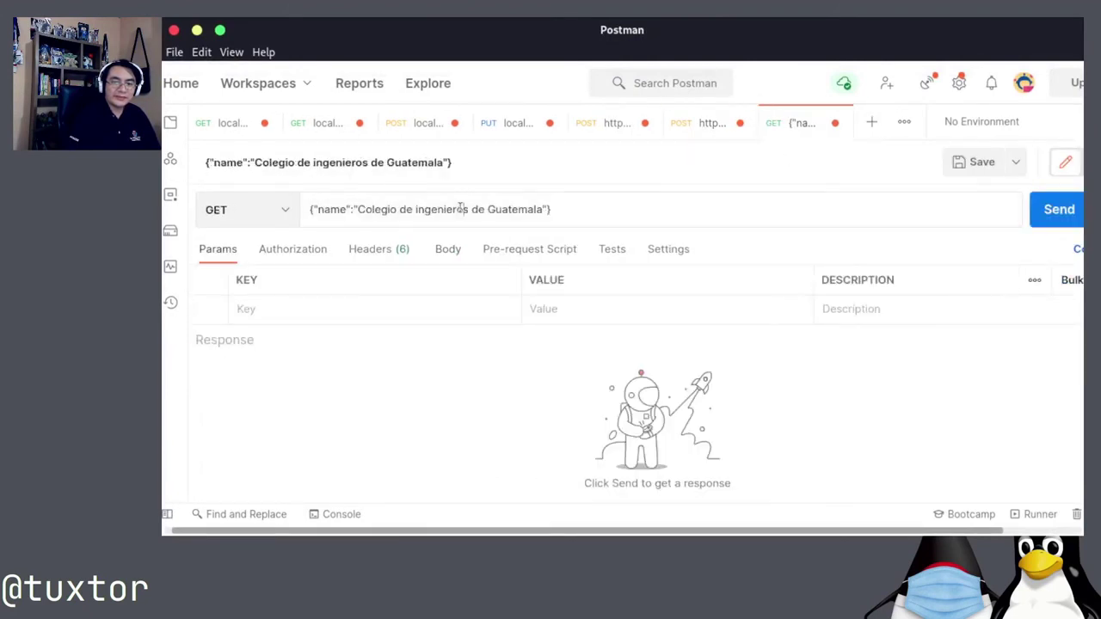
key(ctrl+v)
drag(355, 214, 786, 212)
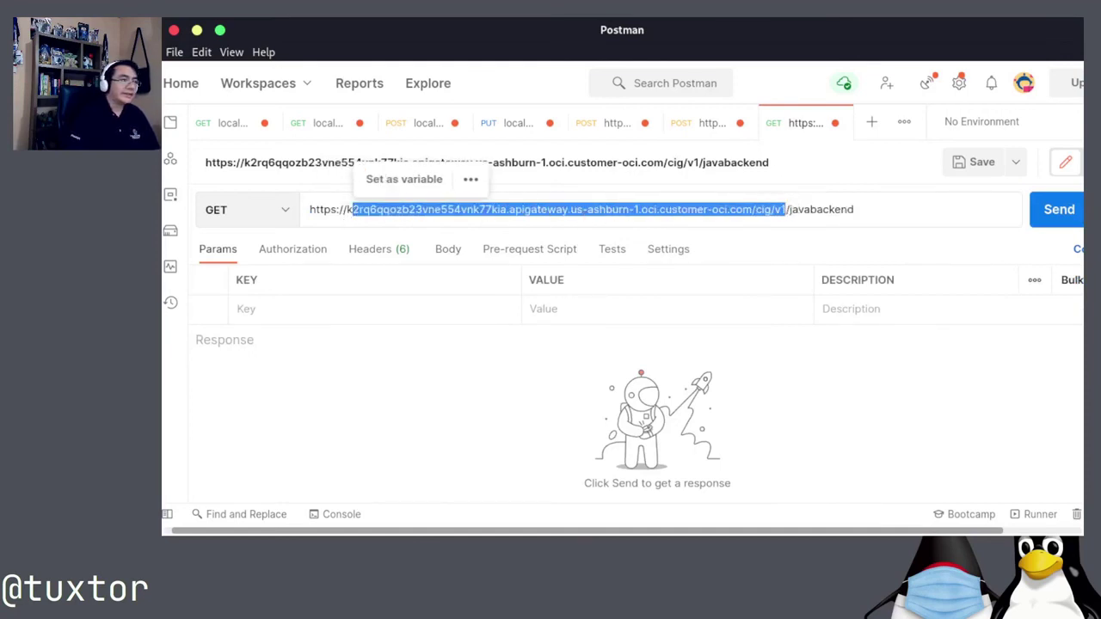
Step: Switch to the terminal in the javabackend folder and clear its output
key(super+Tab)
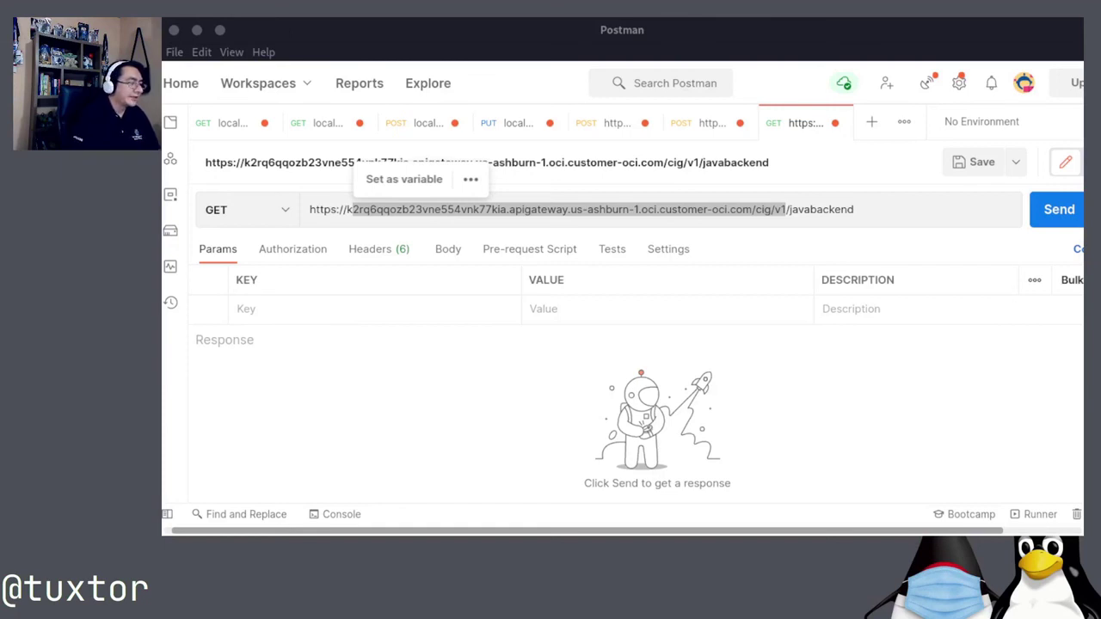
key(super+Tab)
text(clear)
key(Return)
Step: Run "fn inspect function demo-cig-faas javabackend" to inspect the function's local invoke endpoint and settings
text(in)
key(BackSpace)
key(BackSpace)
text(fn inspect )
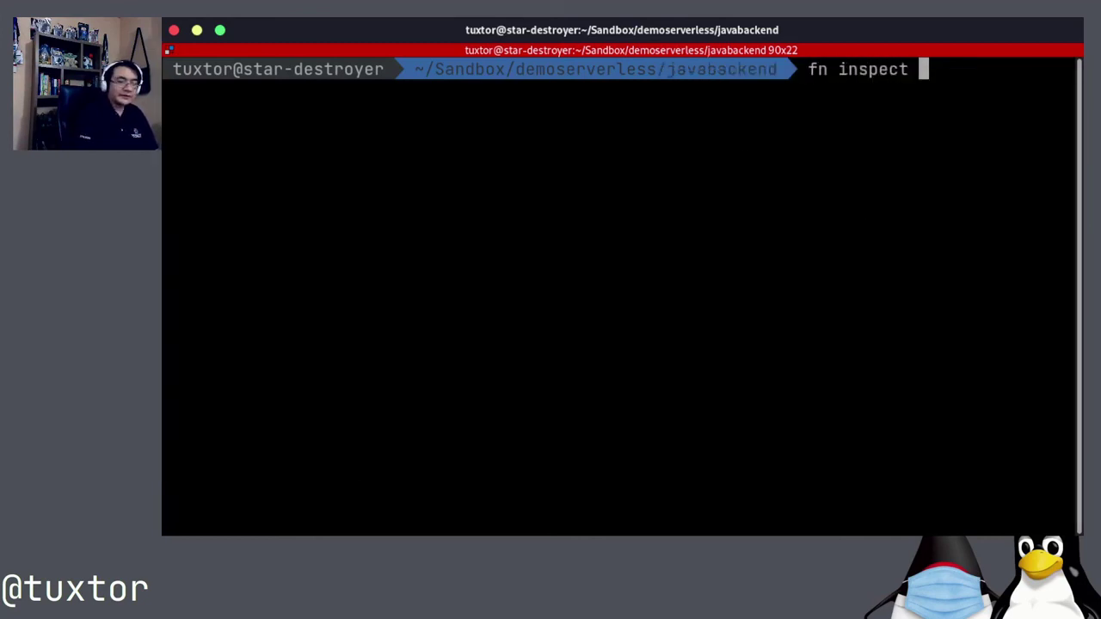
text(fun)
key(BackSpace)
key(BackSpace)
key(BackSpace)
text(javabackend)
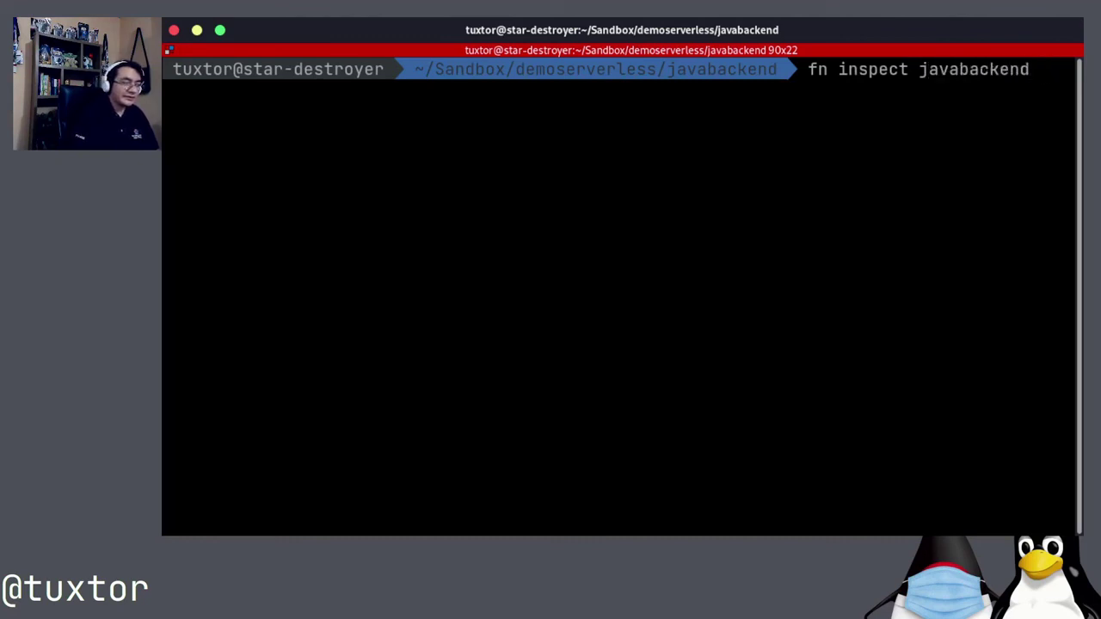
key(Left)
key(Left)
key(Left)
key(Left)
key(Left)
key(Left)
key(Left)
key(Left)
key(Left)
key(Left)
key(Left)
text(function demo-cig-faas)
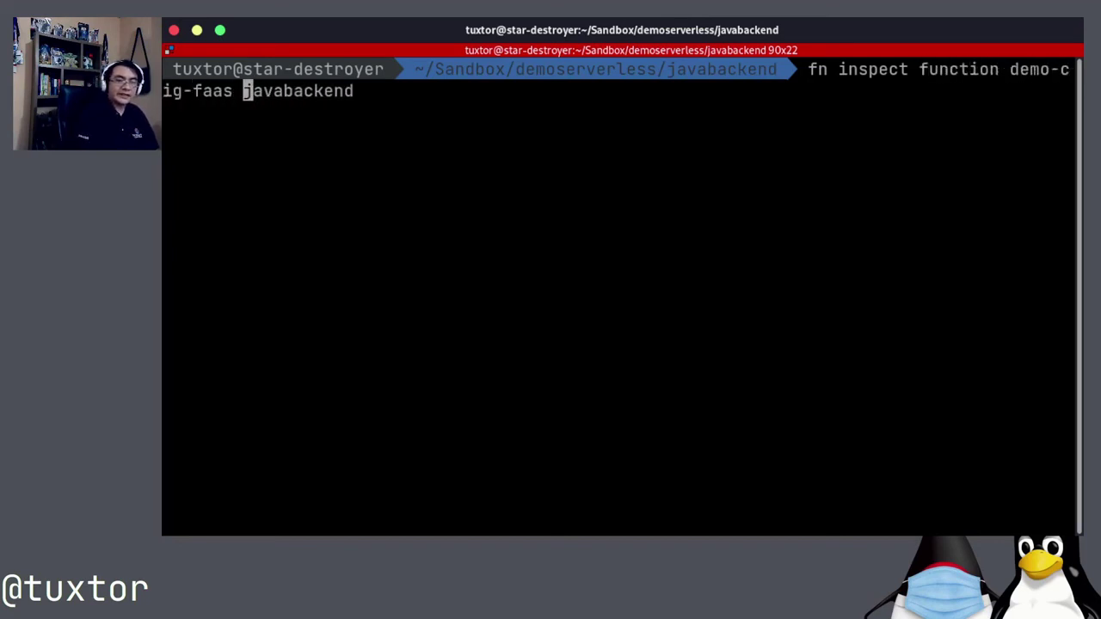
key(Return)
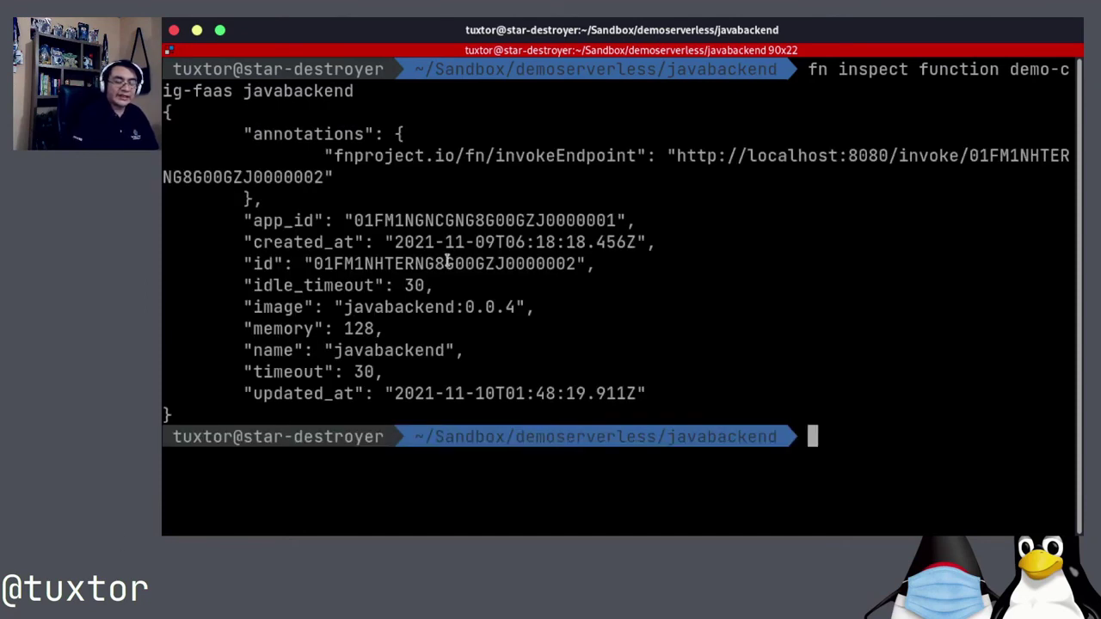
Step: Copy the javabackend function's local invoke endpoint URL from the inspect output
drag(676, 157, 323, 179)
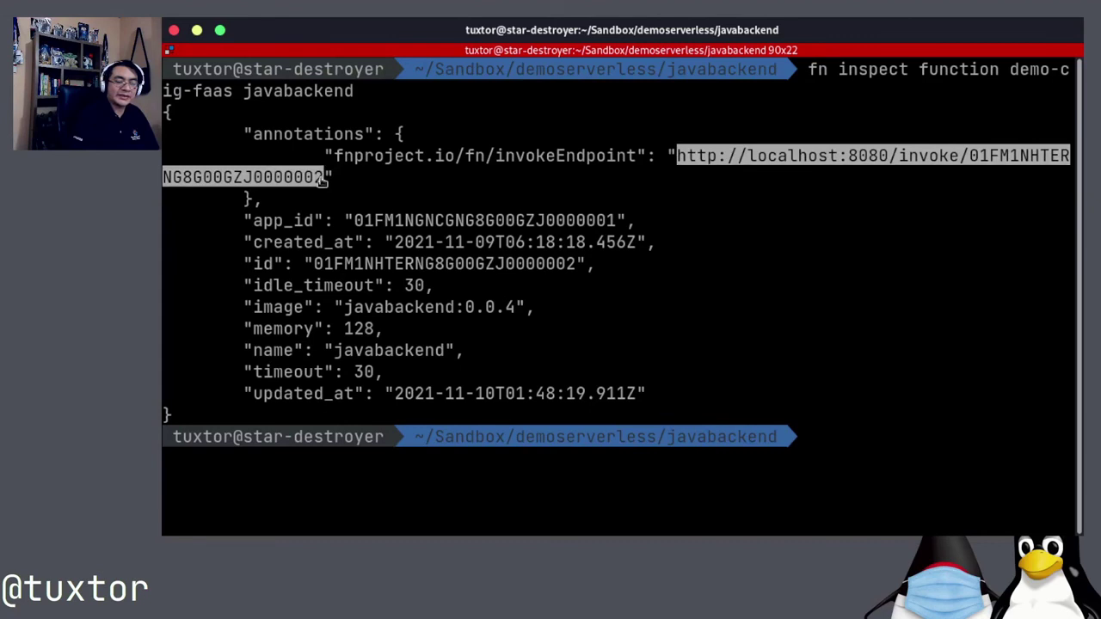
right_click(322, 179)
click(362, 218)
Step: Switch to Postman, set the host of the local invoke POST request to localhost on port 8080, and send it
key(alt+Tab)
text(localhost)
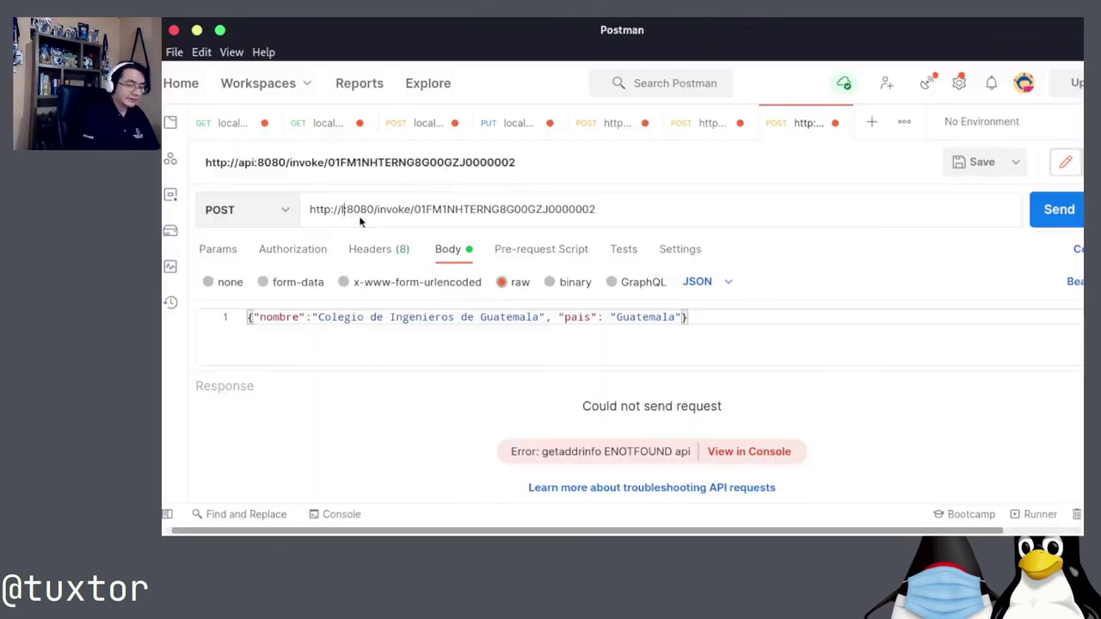
click(1059, 209)
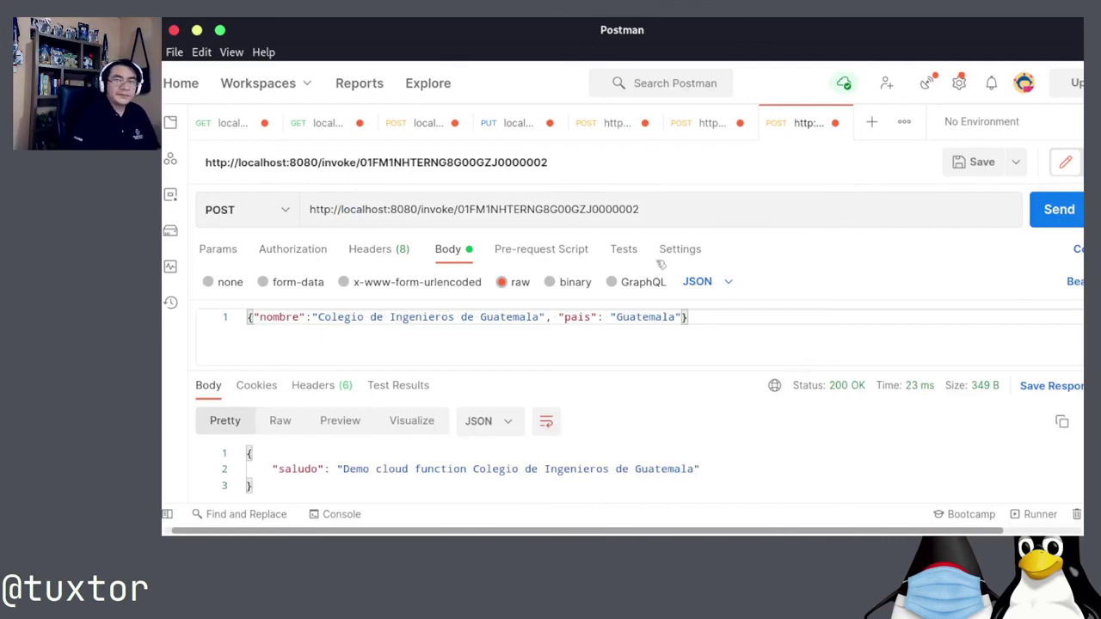
Step: Open the API Gateway javabackend POST request in a smaller, un-maximized window and extend its height to review the response
click(708, 122)
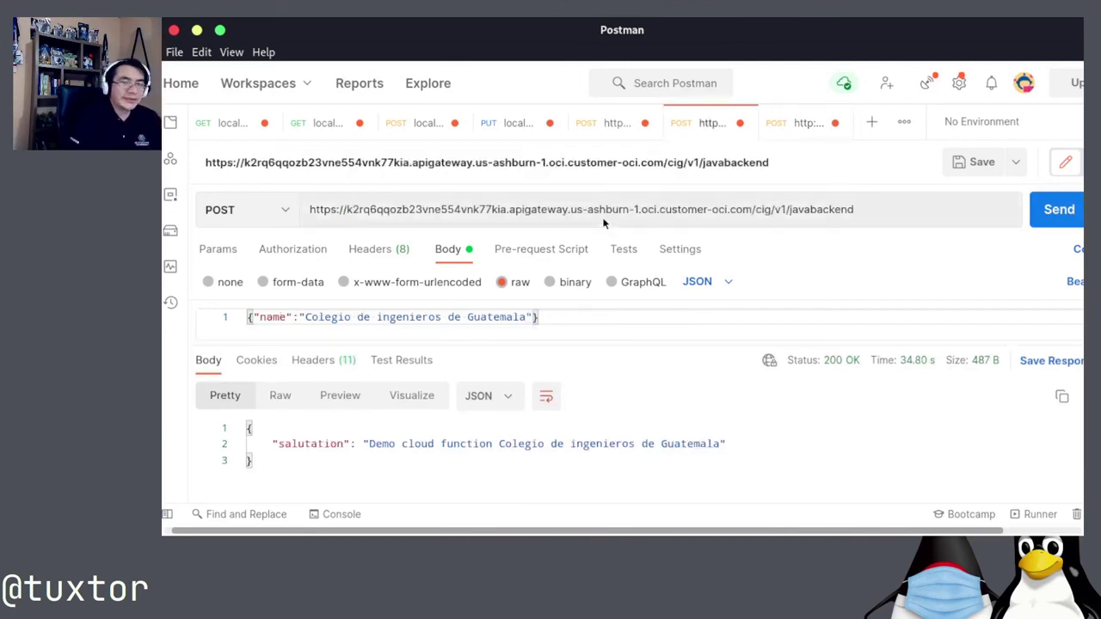
double_click(634, 33)
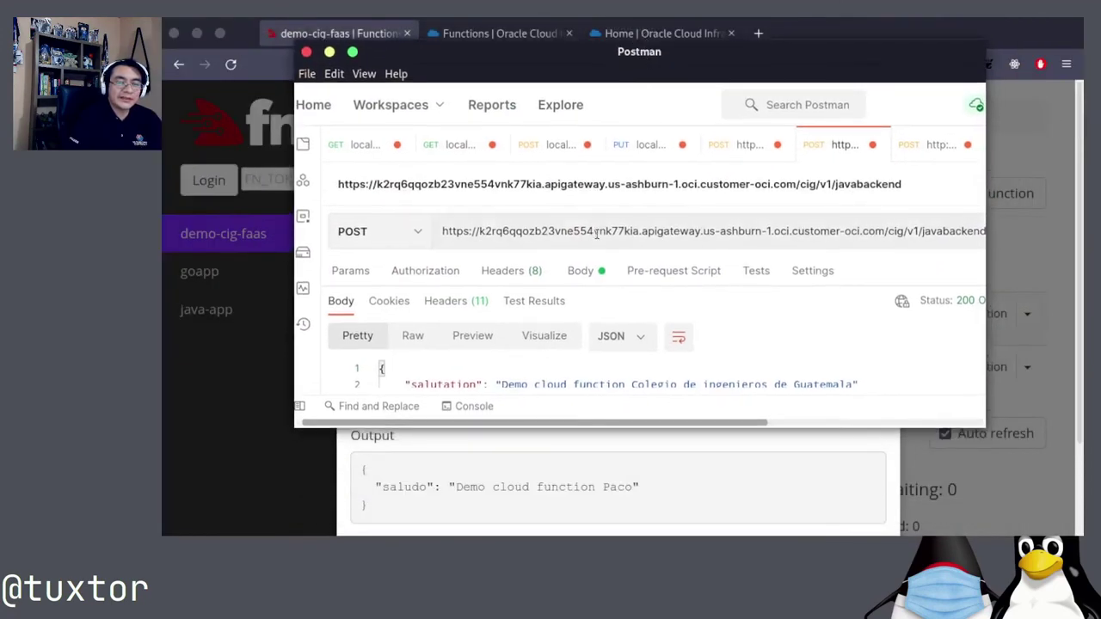
drag(561, 427, 561, 489)
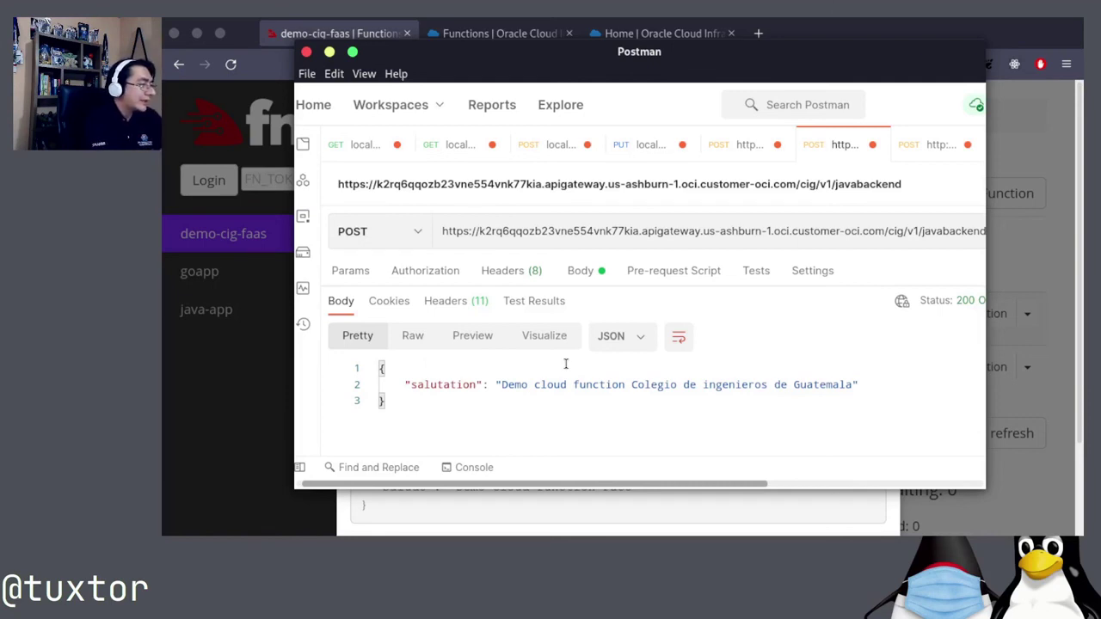
Step: Maximize the Postman window and resend the API Gateway javabackend POST request that holds the earlier salutation response
click(740, 151)
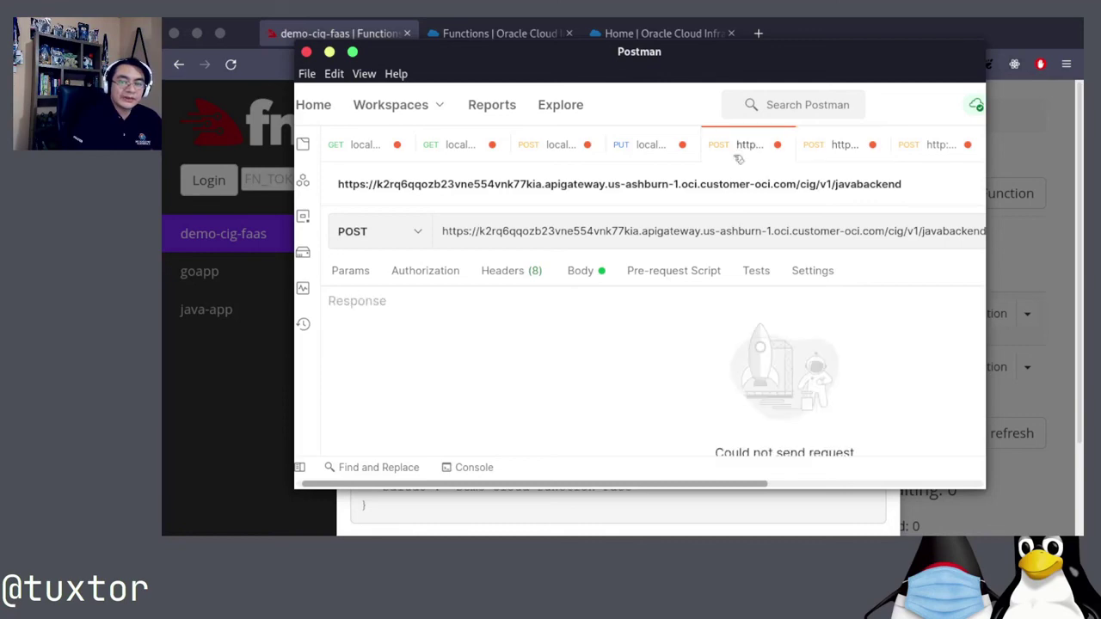
double_click(818, 58)
click(707, 127)
click(1041, 214)
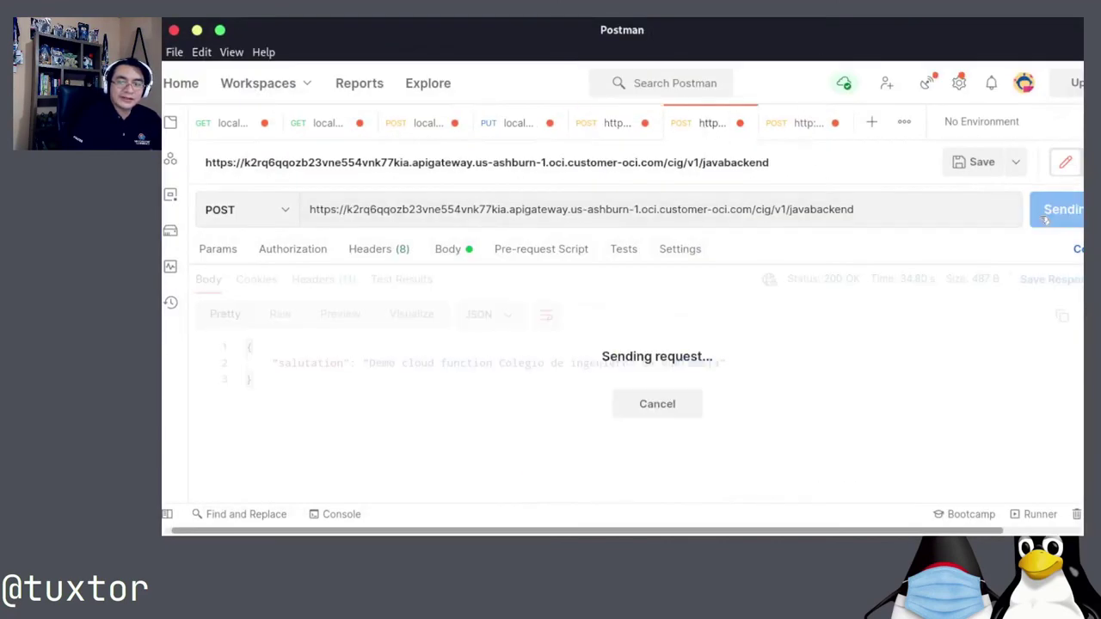
click(1041, 216)
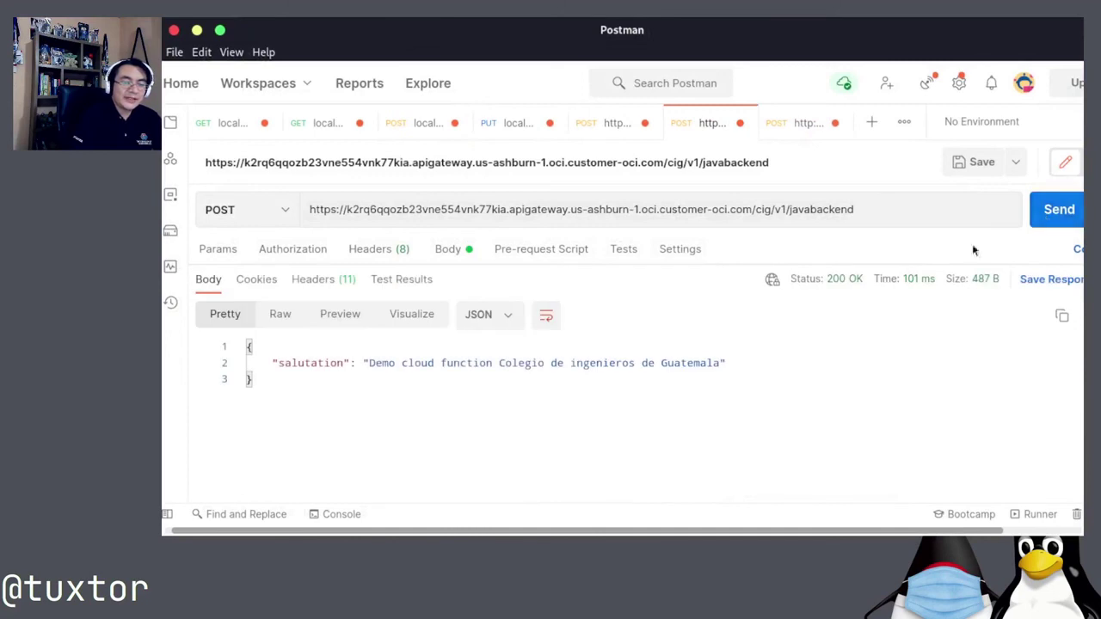